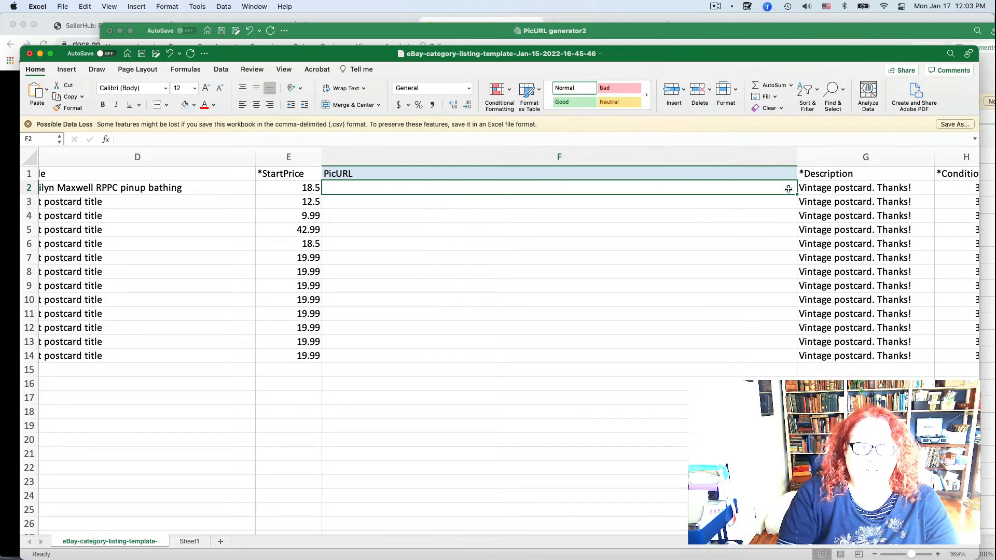
# Step: Switch to the S3 console in Chrome, open the pinpointed bucket and filter its objects by the prefix 14jan22
pyautogui.click(75, 21)
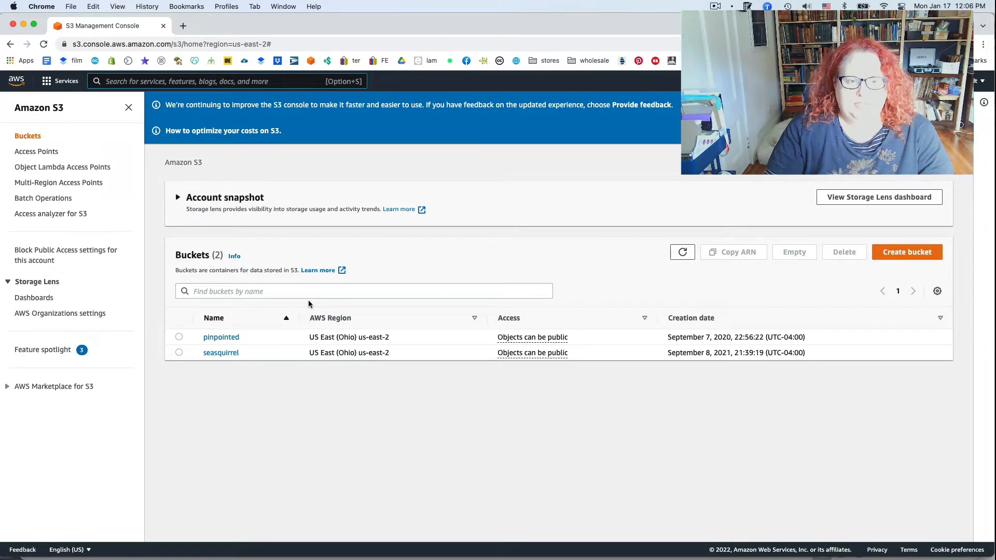
pyautogui.click(224, 337)
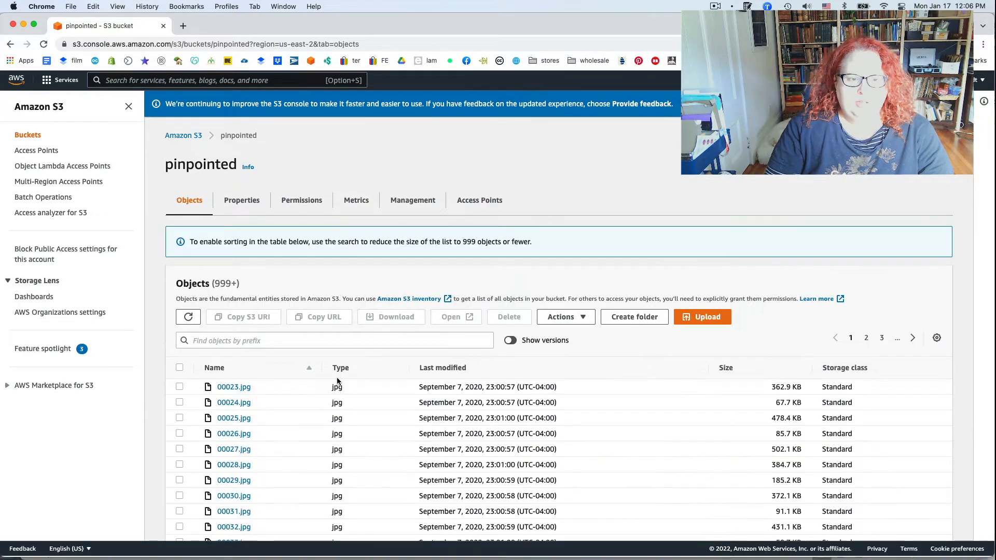
pyautogui.click(256, 341)
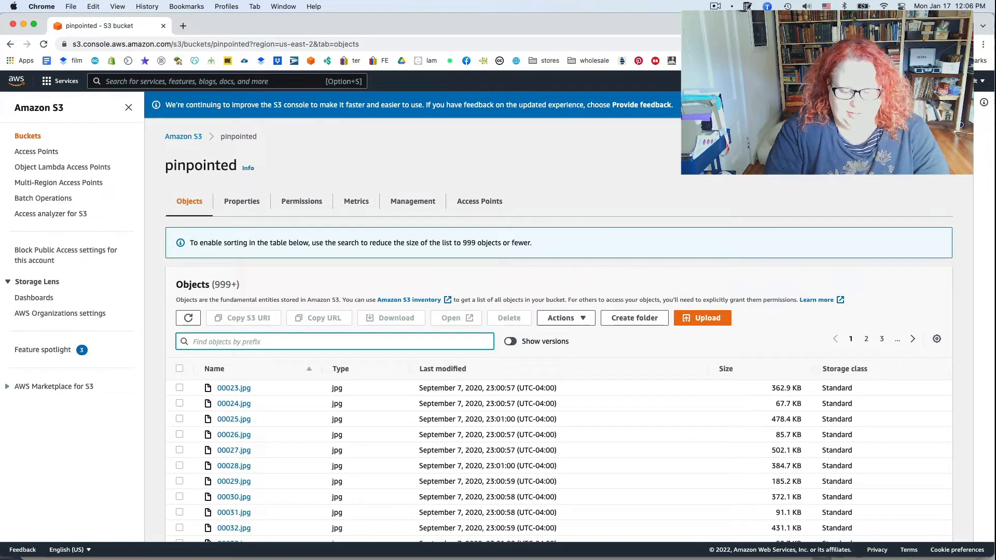
pyautogui.write('14jan')
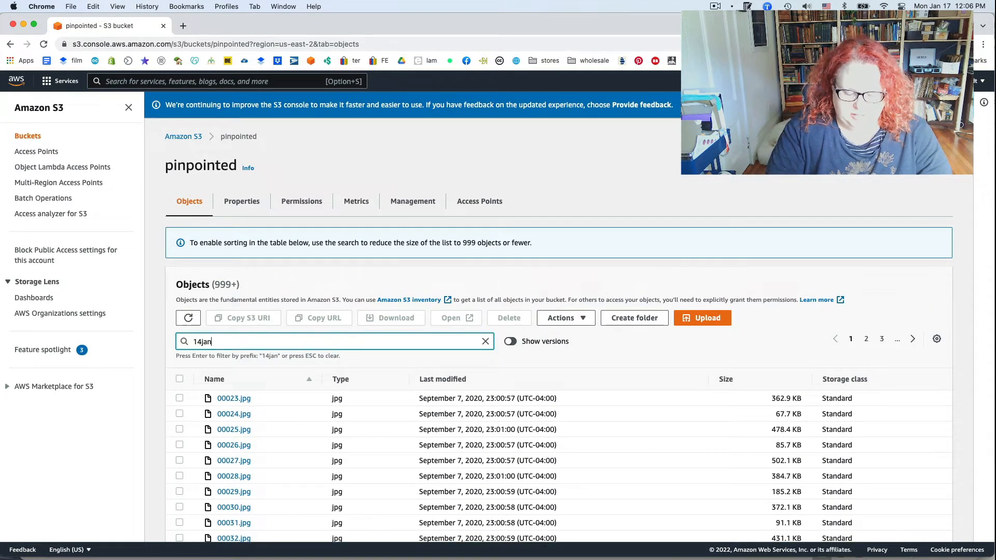
pyautogui.write('22')
pyautogui.press('Return')
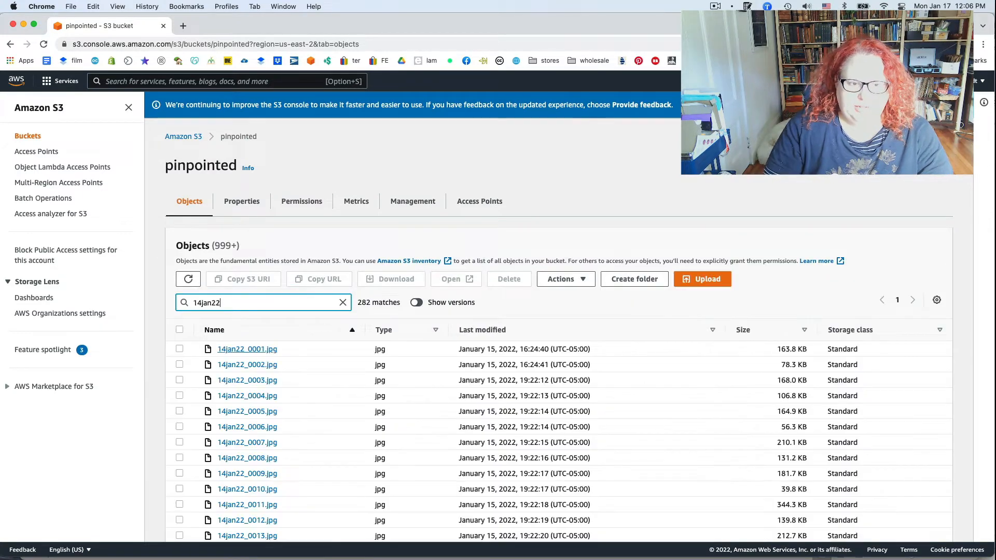
pyautogui.scroll(-20, 247, 345)
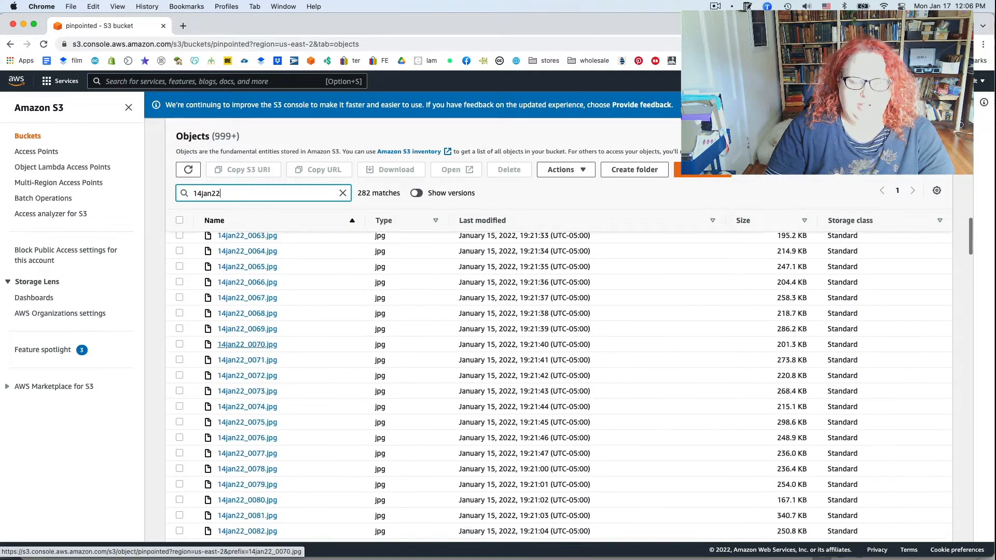
pyautogui.scroll(-5, 247, 345)
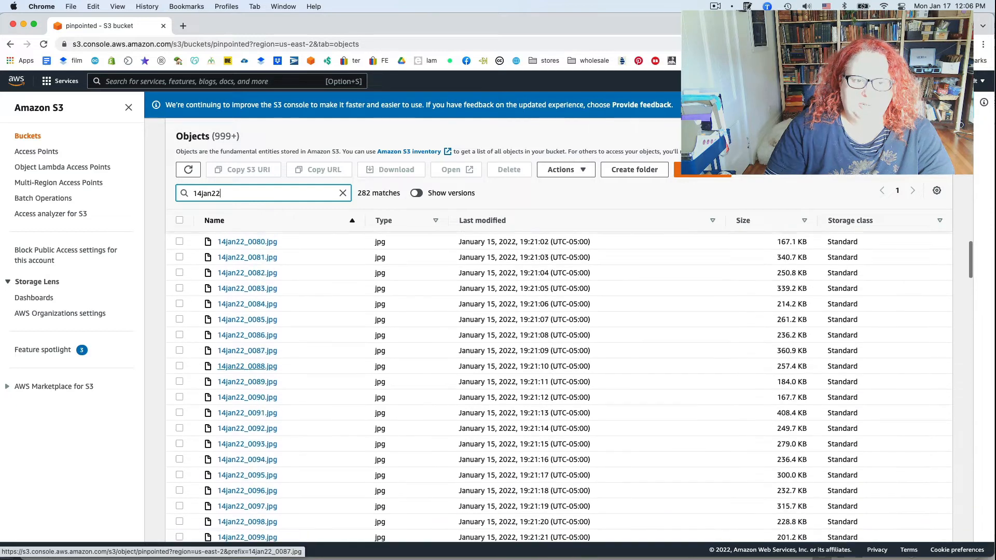
pyautogui.scroll(20, 248, 366)
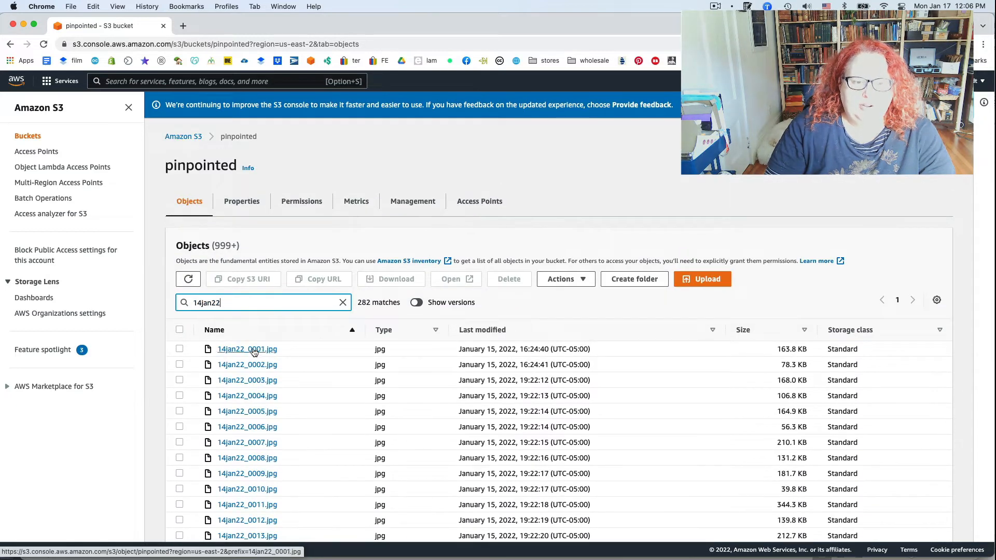
# Step: Open the details of 14jan22_0001.jpg and copy its object URL
pyautogui.click(253, 349)
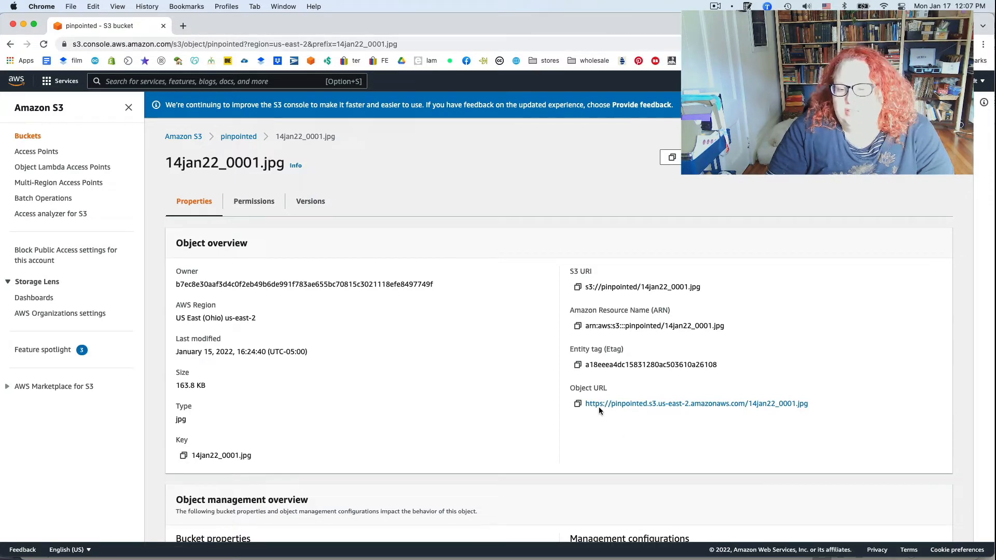
pyautogui.scroll(5, 724, 403)
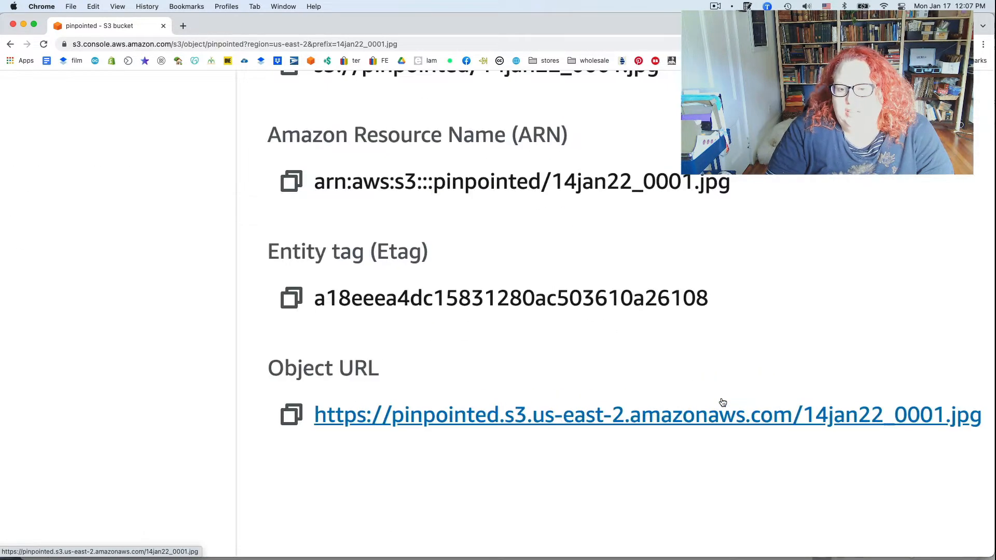
pyautogui.hscroll(2, 723, 403)
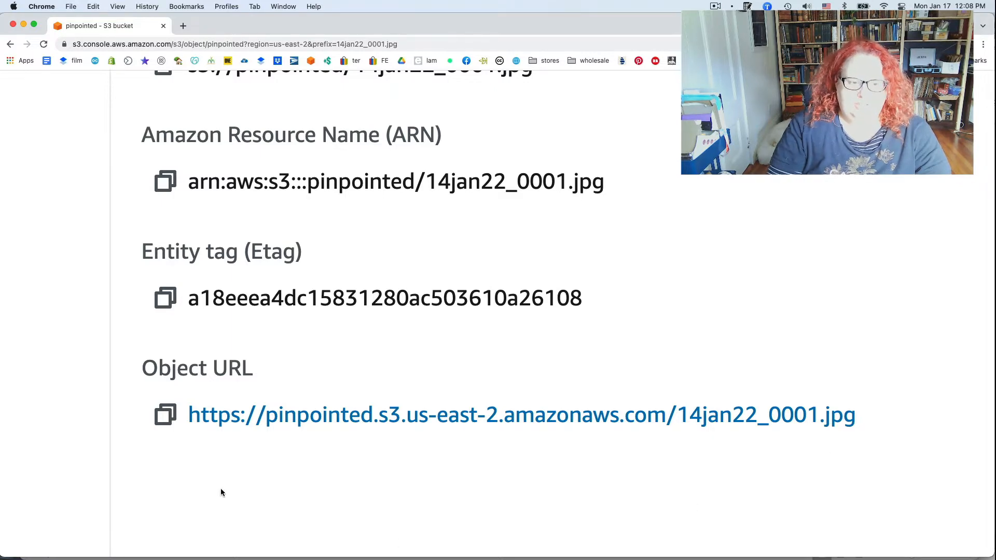
pyautogui.click(164, 418)
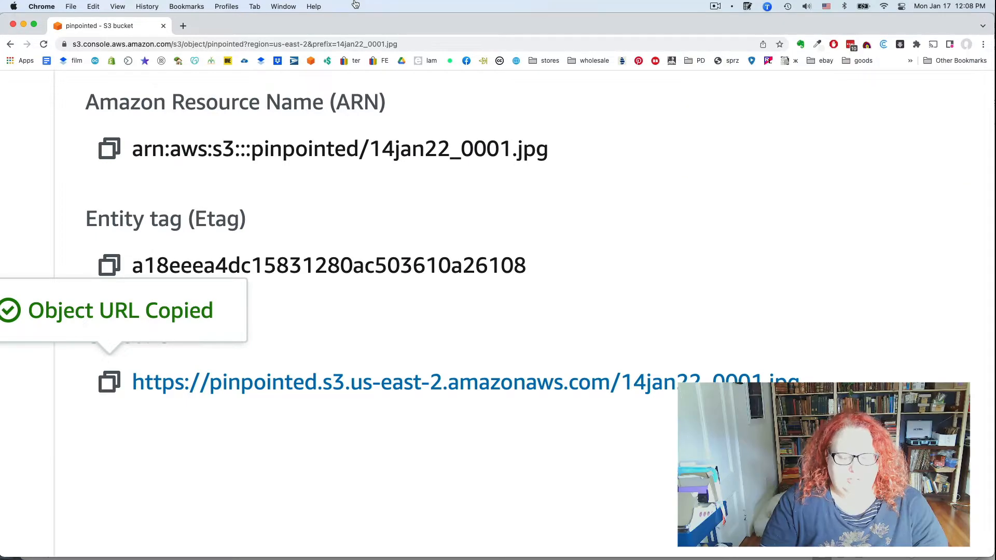
# Step: Switch to the eBay category listing template in Excel and paste the object URL into PicURL cell F2
pyautogui.press('super+Tab')
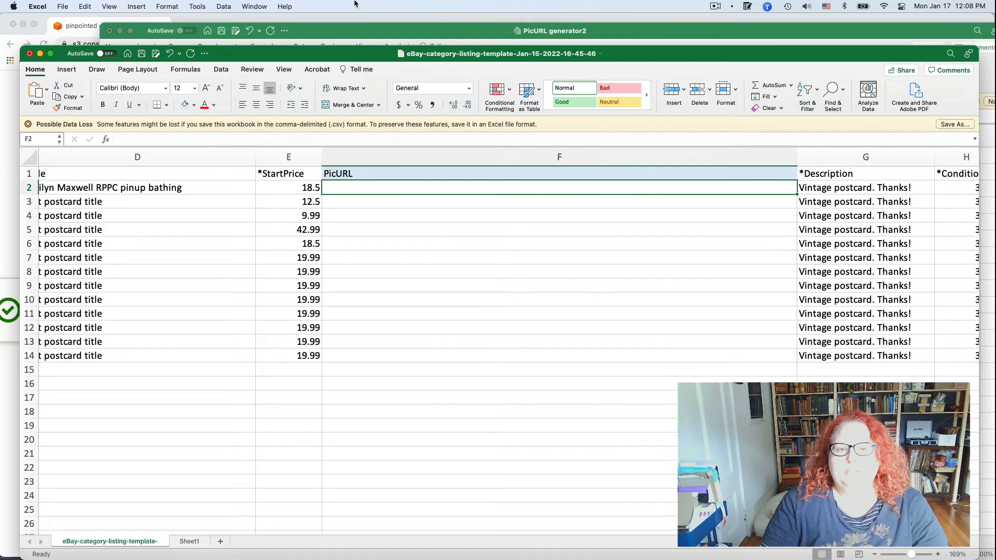
pyautogui.press('super+v')
pyautogui.click(586, 229)
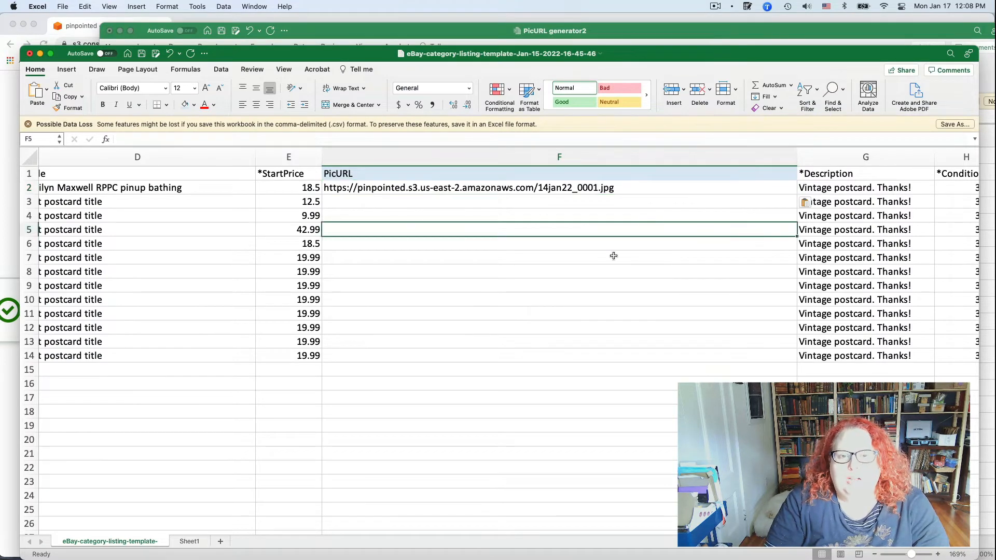
# Step: Copy the URL in F2 up to and including 14jan22_, without the image number, and bring up the PicURL generator2 workbook
pyautogui.doubleClick(534, 188)
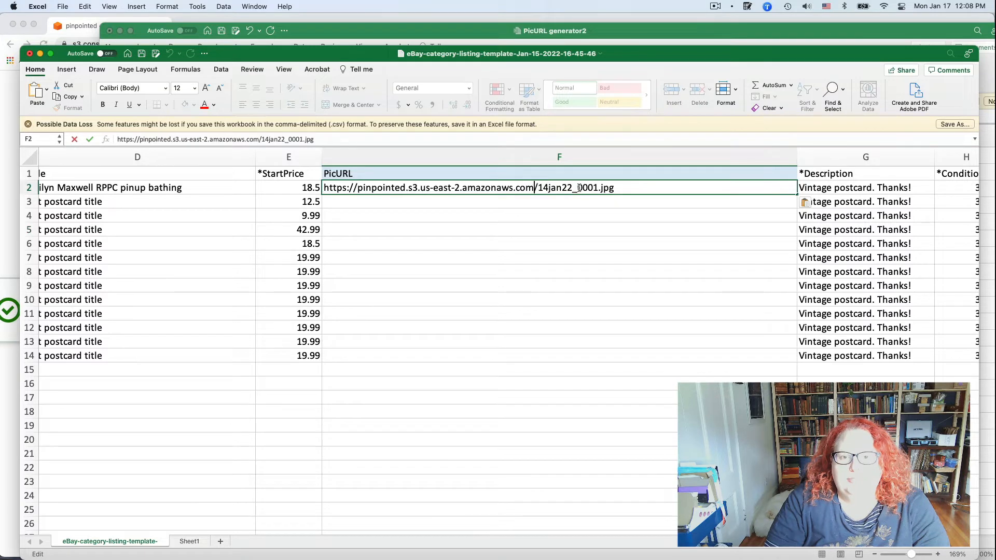
pyautogui.moveTo(578, 189); pyautogui.dragTo(320, 185)
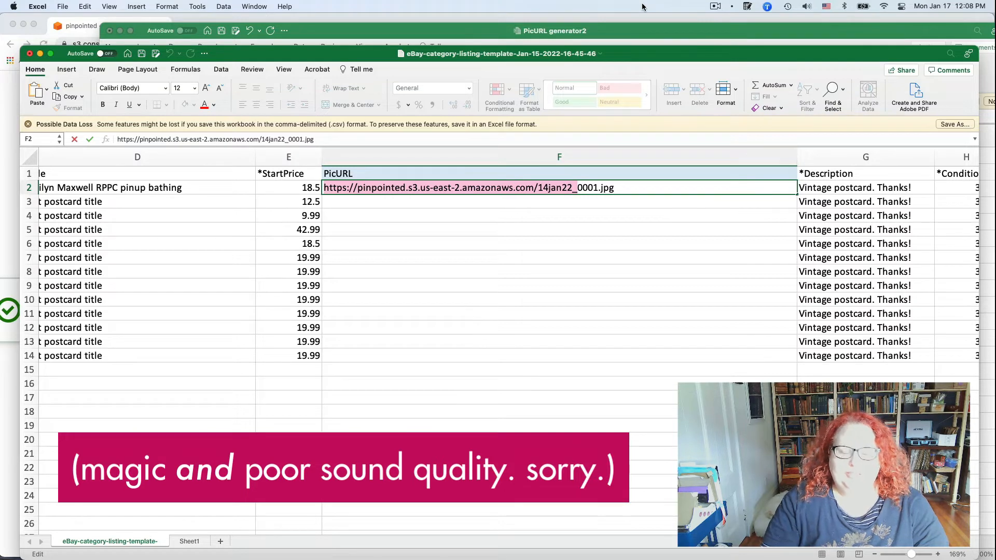
pyautogui.click(622, 33)
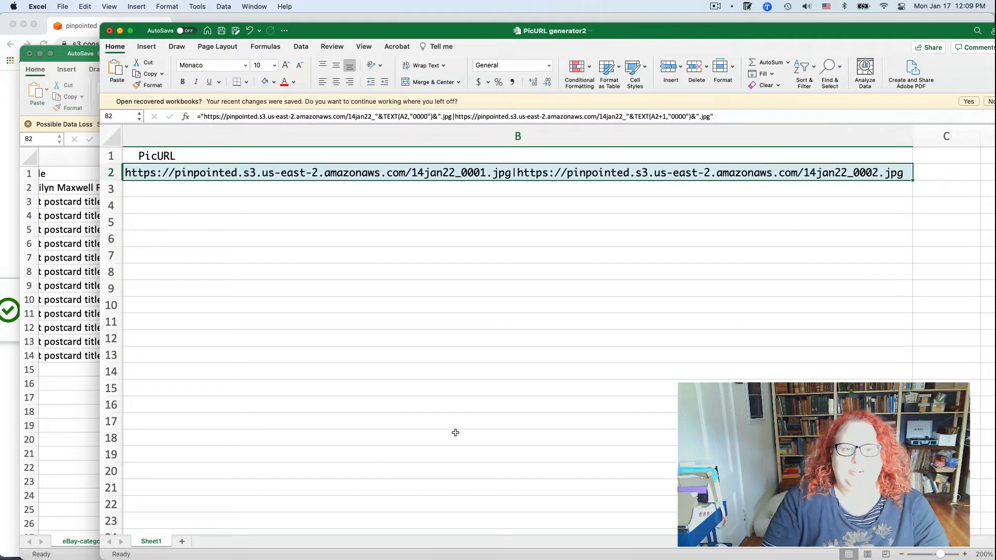
pyautogui.hscroll(4, 321, 314)
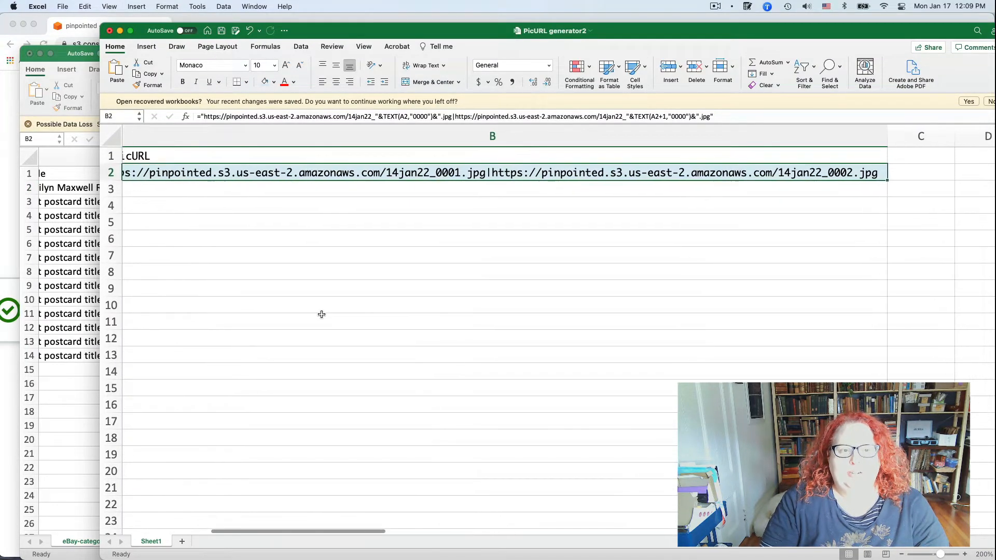
pyautogui.hscroll(-1, 322, 315)
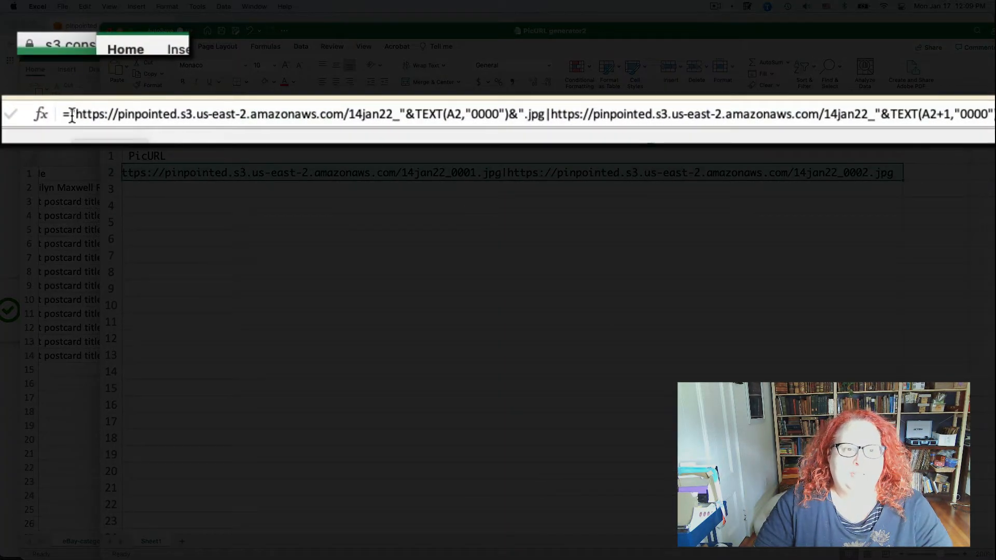
pyautogui.click(109, 105)
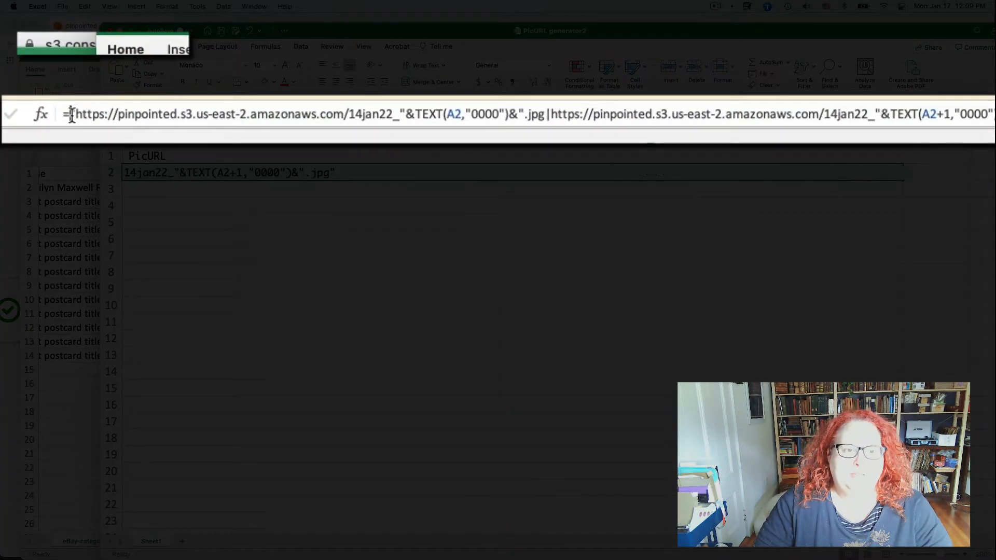
pyautogui.click(71, 114)
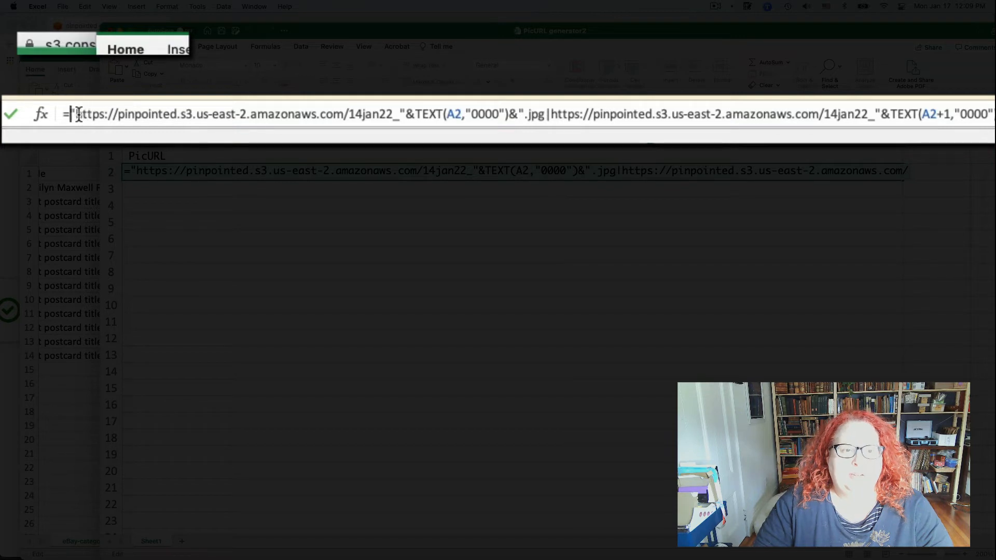
pyautogui.moveTo(76, 115); pyautogui.dragTo(402, 138)
pyautogui.press('super+c')
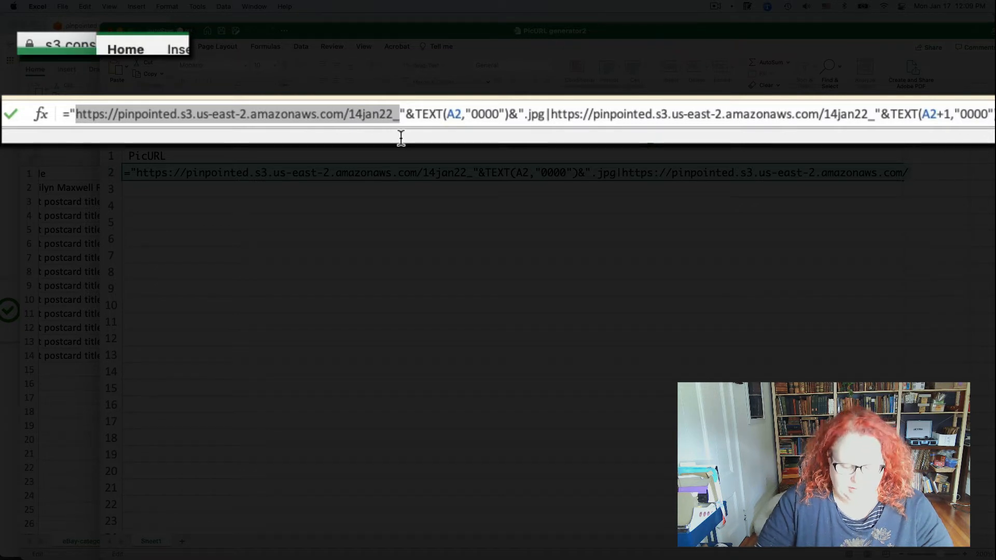
pyautogui.click(401, 138)
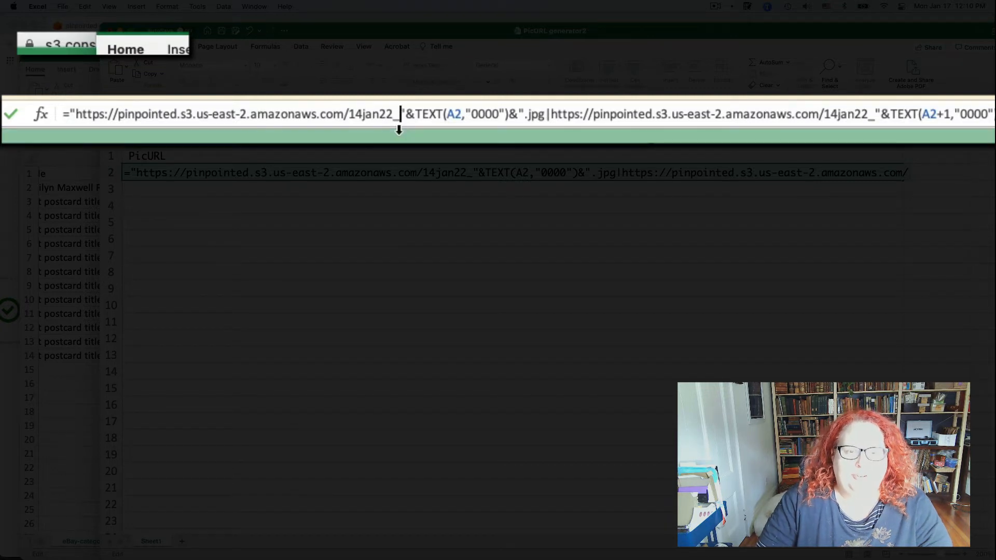
pyautogui.click(402, 114)
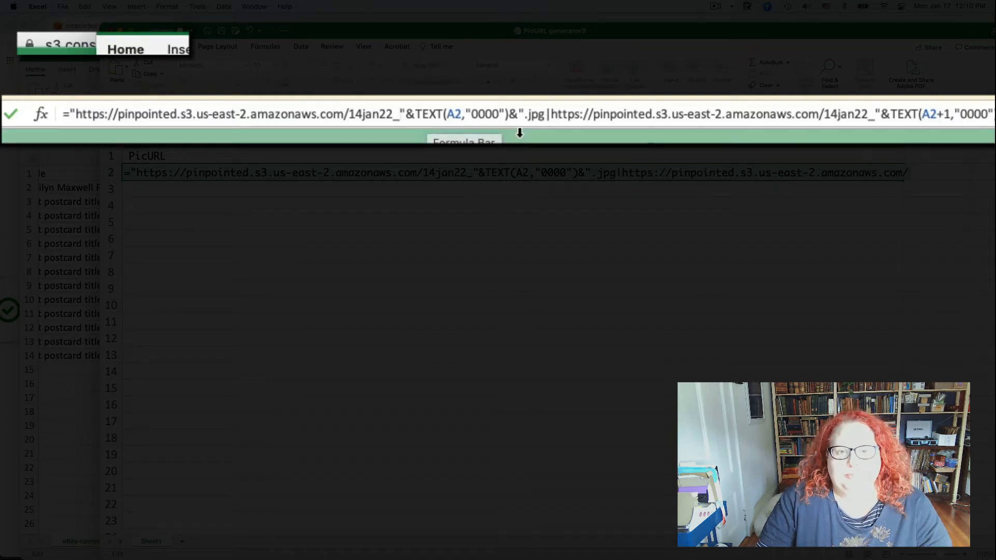
# Step: Check the first image's "0000" format and .jpg extension, and replace the URL prefix after the pipe character with the copied one
pyautogui.click(486, 119)
pyautogui.doubleClick(487, 118)
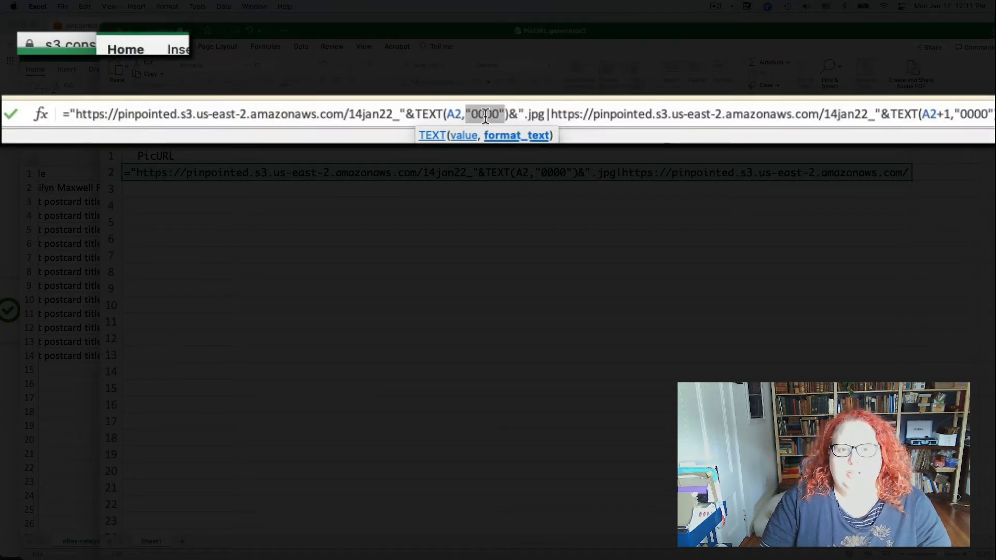
pyautogui.doubleClick(537, 116)
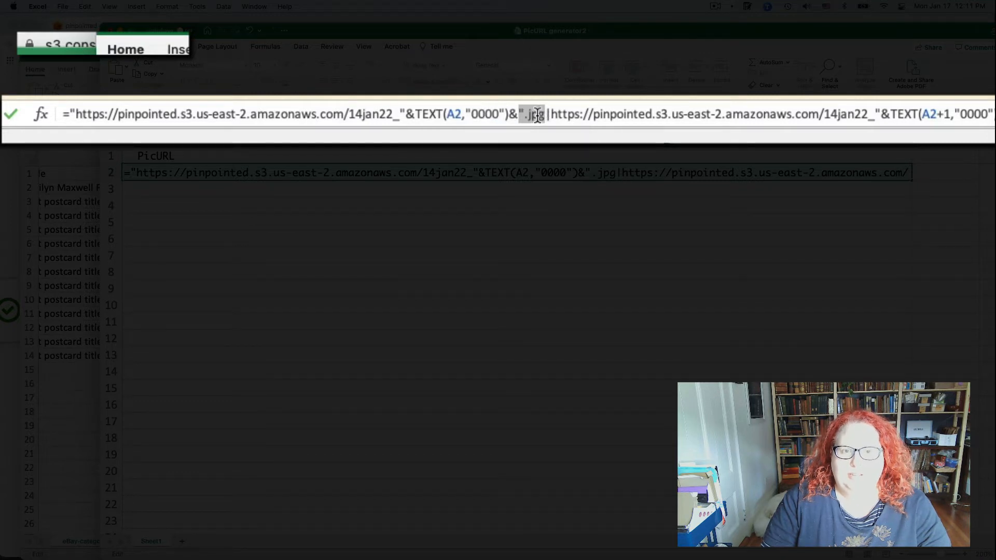
pyautogui.click(537, 115)
pyautogui.doubleClick(538, 115)
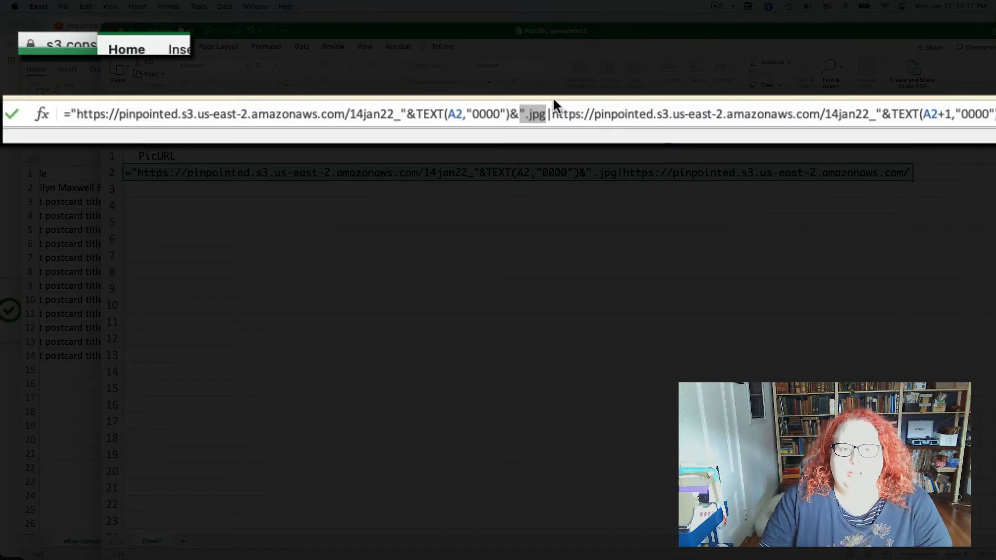
pyautogui.click(549, 114)
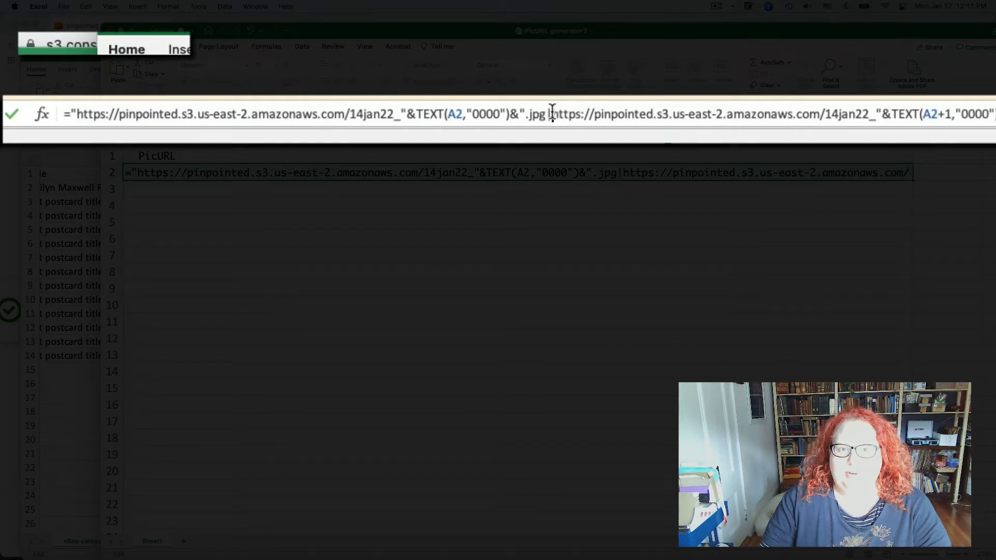
pyautogui.moveTo(553, 112); pyautogui.dragTo(877, 122)
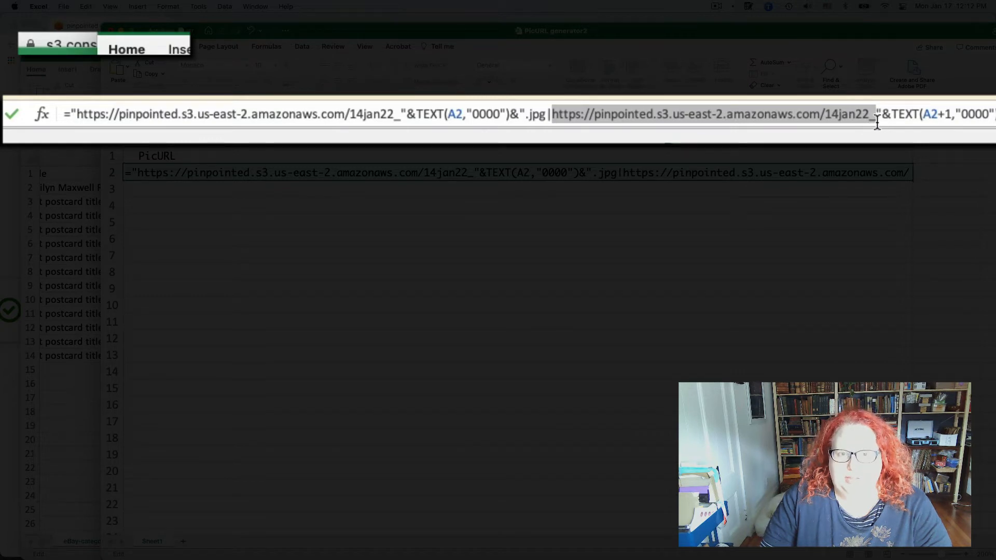
pyautogui.press('super+v')
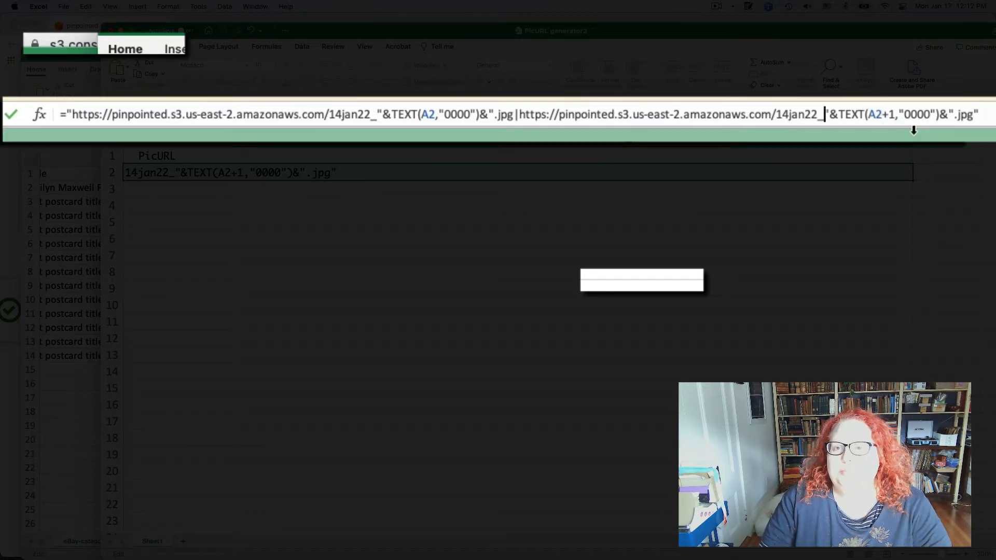
# Step: Check the "0000" format and .jpg extension of the formula's second image, commit the formula and reselect B2
pyautogui.doubleClick(917, 112)
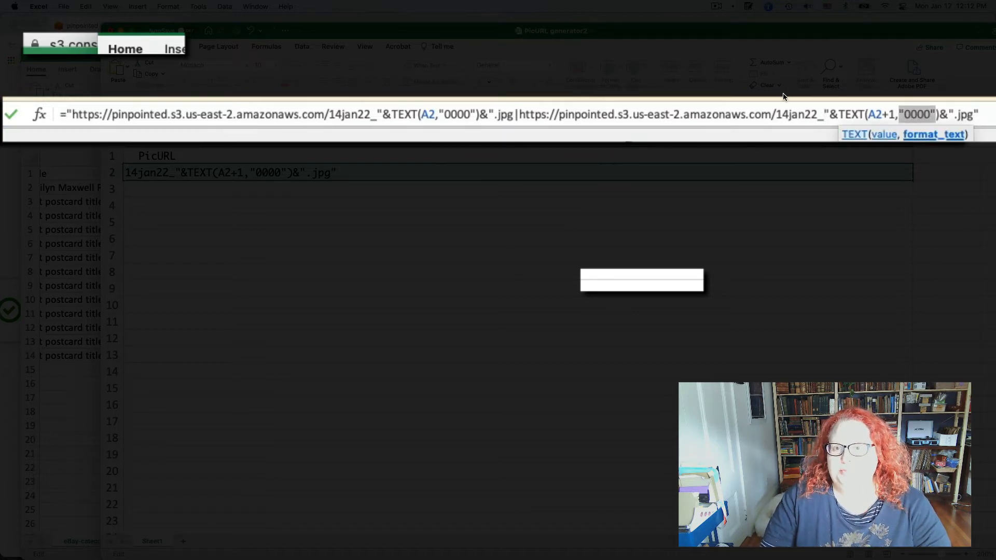
pyautogui.doubleClick(968, 115)
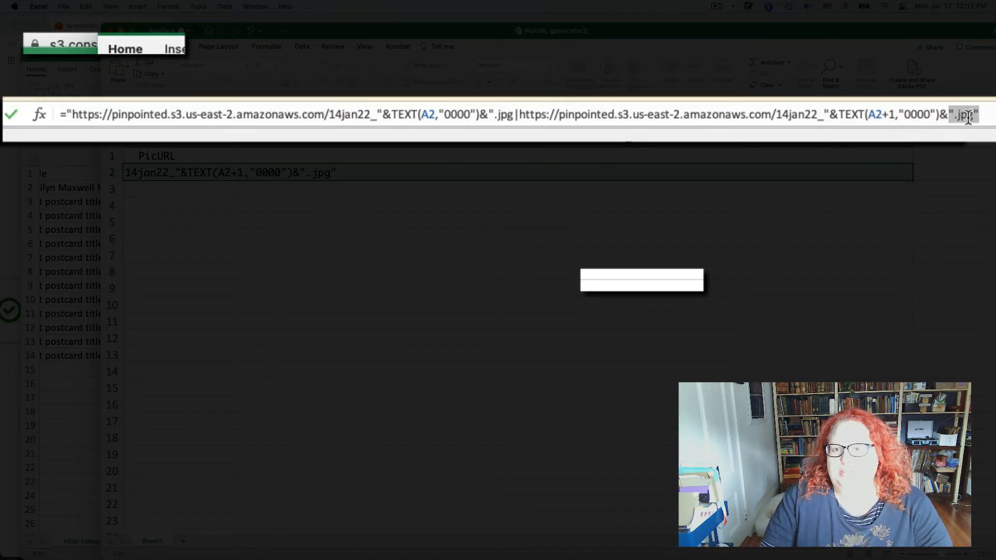
pyautogui.press('Right')
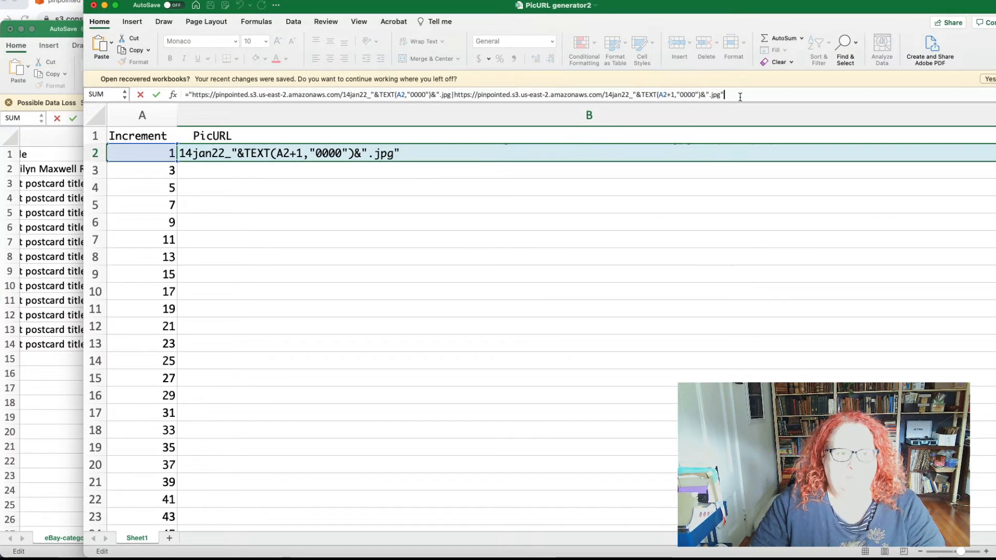
pyautogui.press('Return')
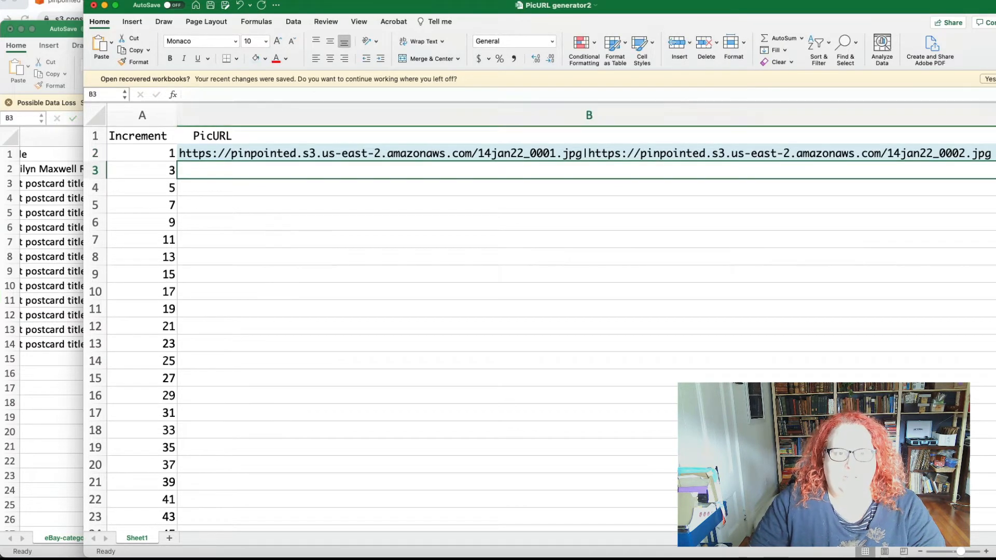
pyautogui.click(223, 155)
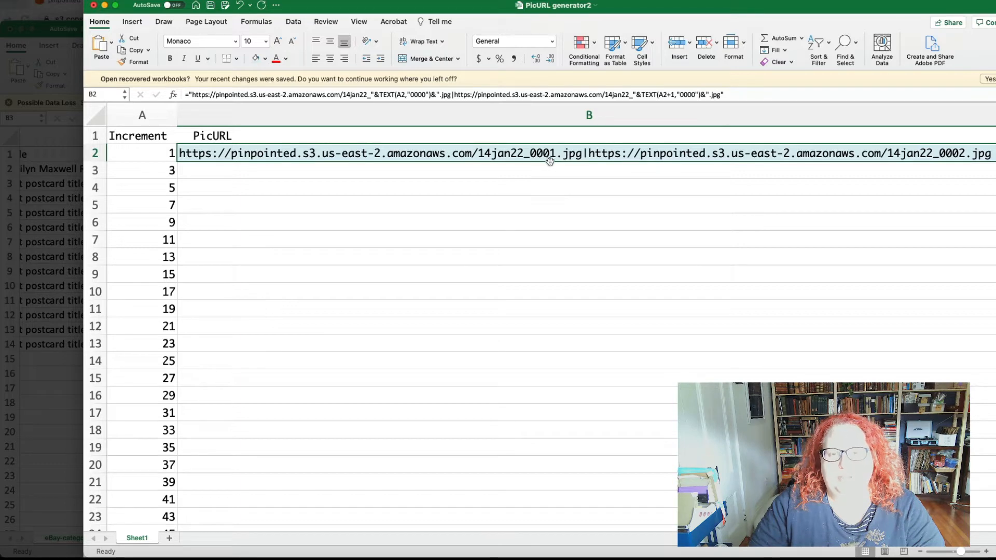
# Step: Check both image URLs in B2 and fill the PicURL formula down column B through row 21
pyautogui.hscroll(5, 550, 161)
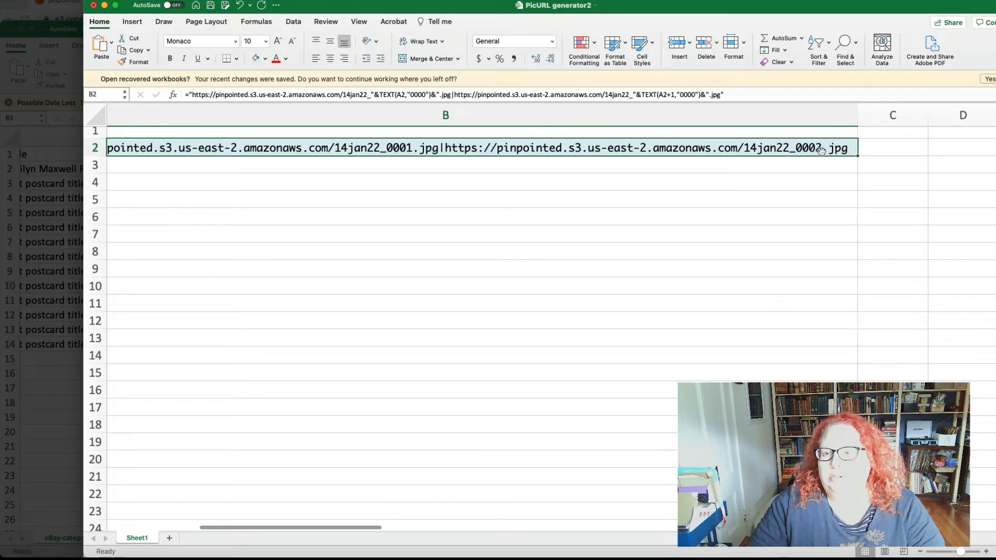
pyautogui.hscroll(-5, 630, 188)
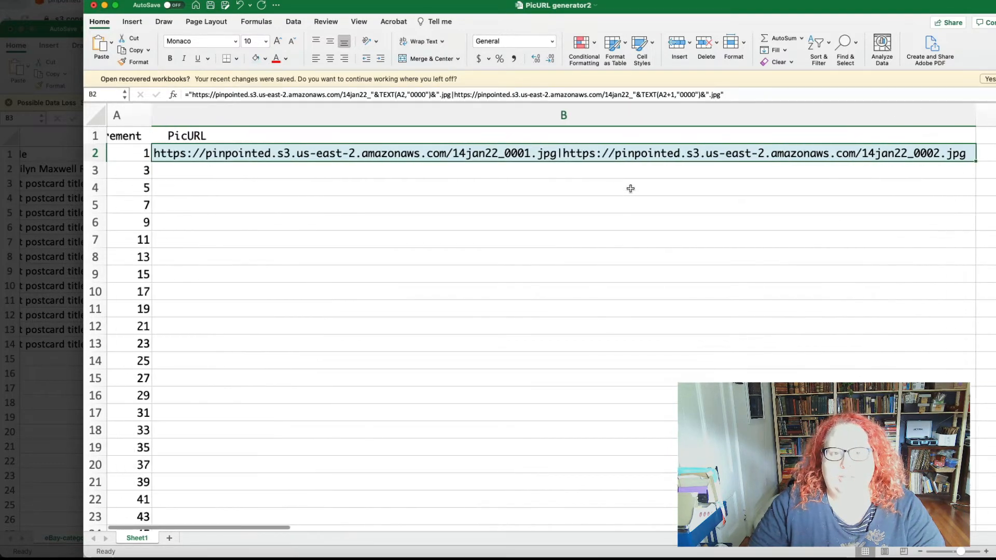
pyautogui.hscroll(-1, 630, 188)
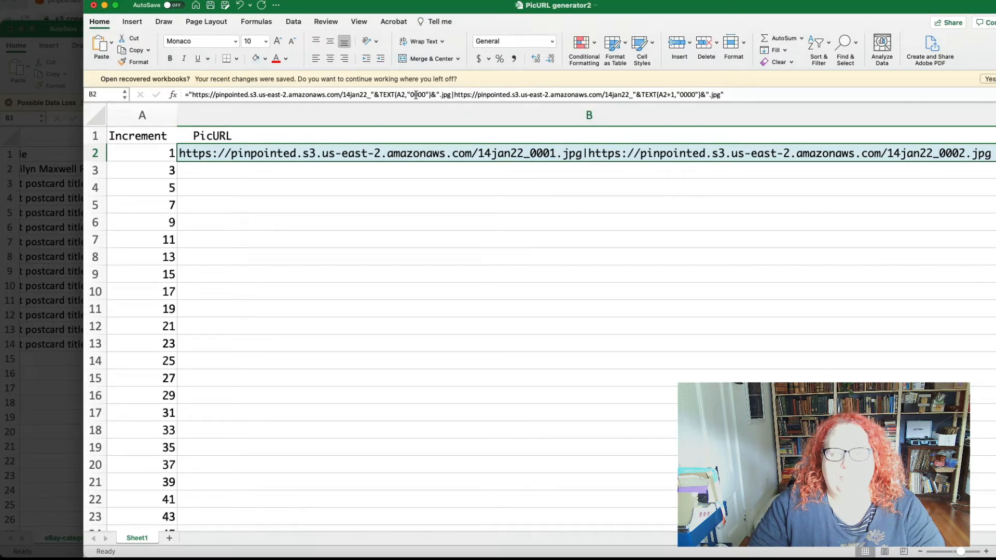
pyautogui.click(700, 122)
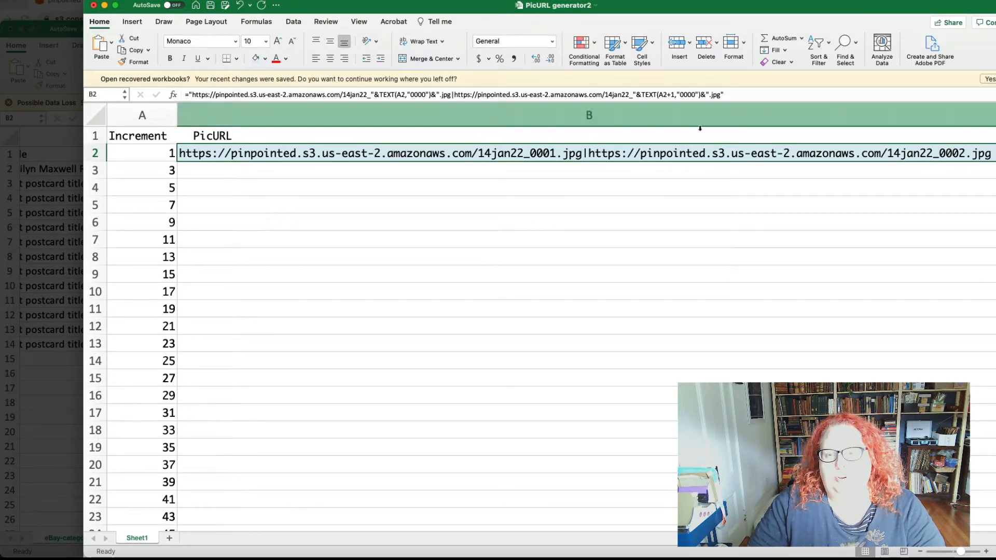
pyautogui.hscroll(2, 574, 186)
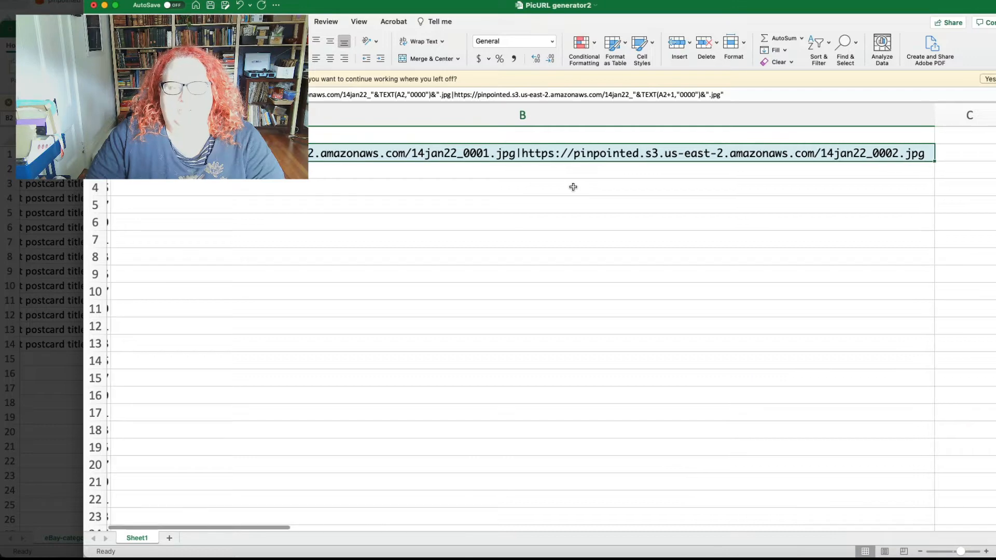
pyautogui.moveTo(934, 160); pyautogui.dragTo(953, 498)
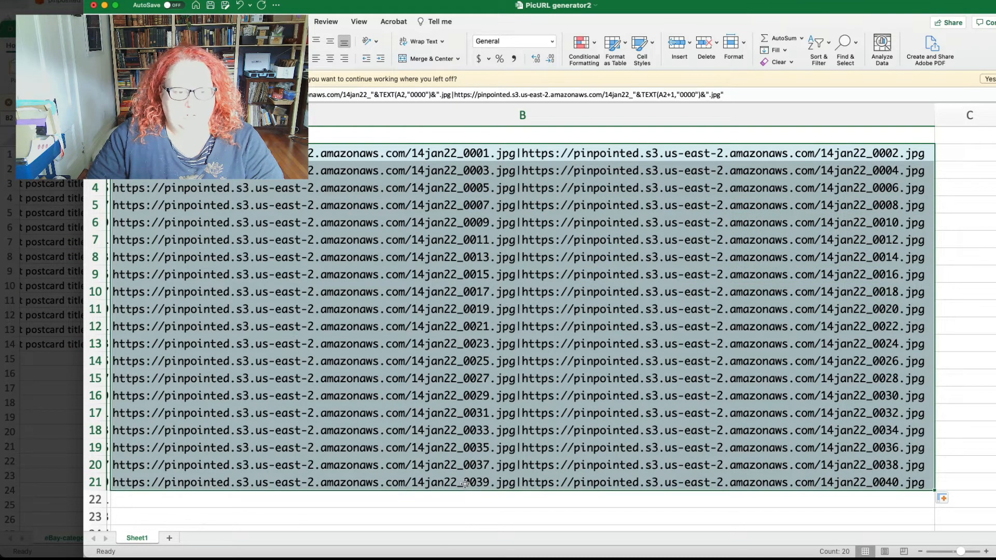
# Step: Examine the image numbers in filled row 21 and how far the increment numbers in column A continue
pyautogui.hscroll(-3, 465, 484)
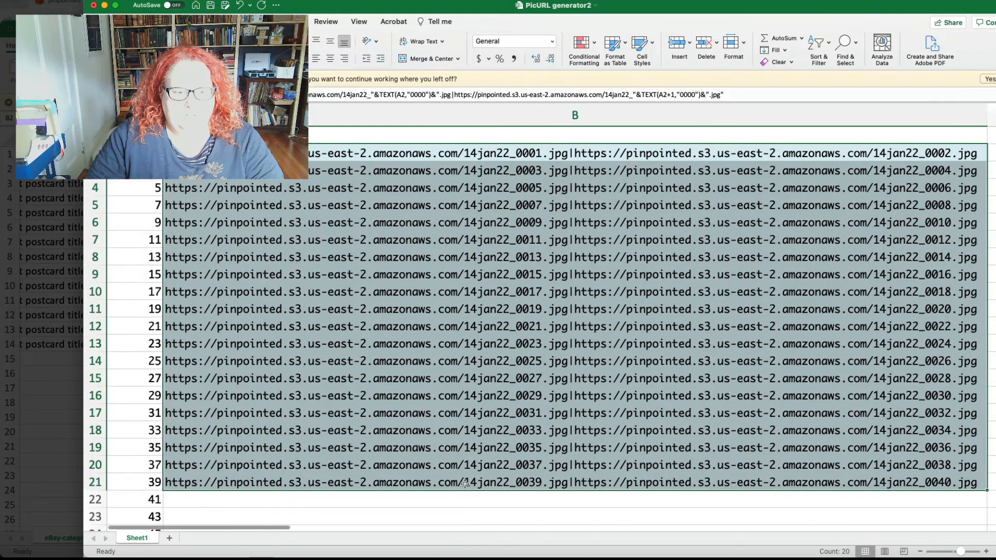
pyautogui.click(112, 486)
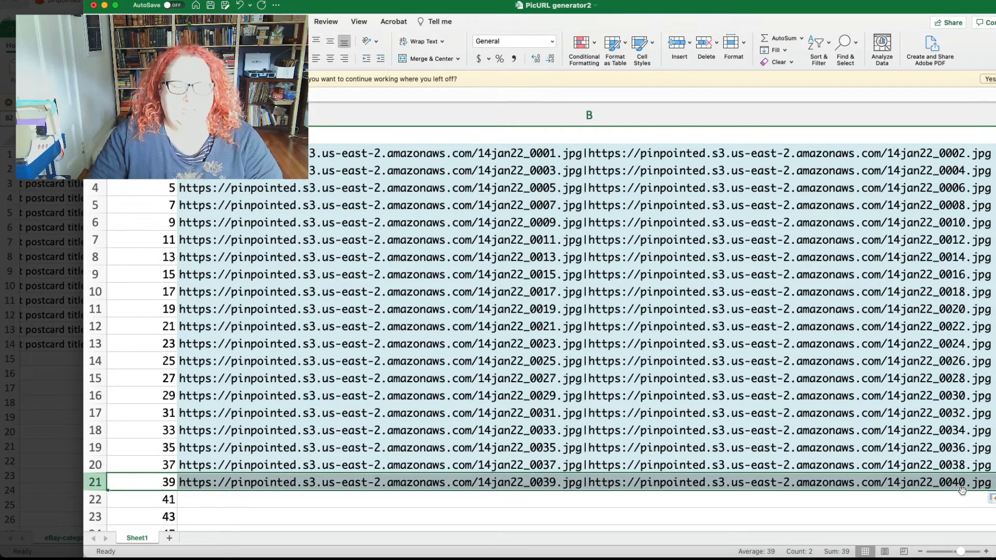
pyautogui.scroll(-5, 962, 490)
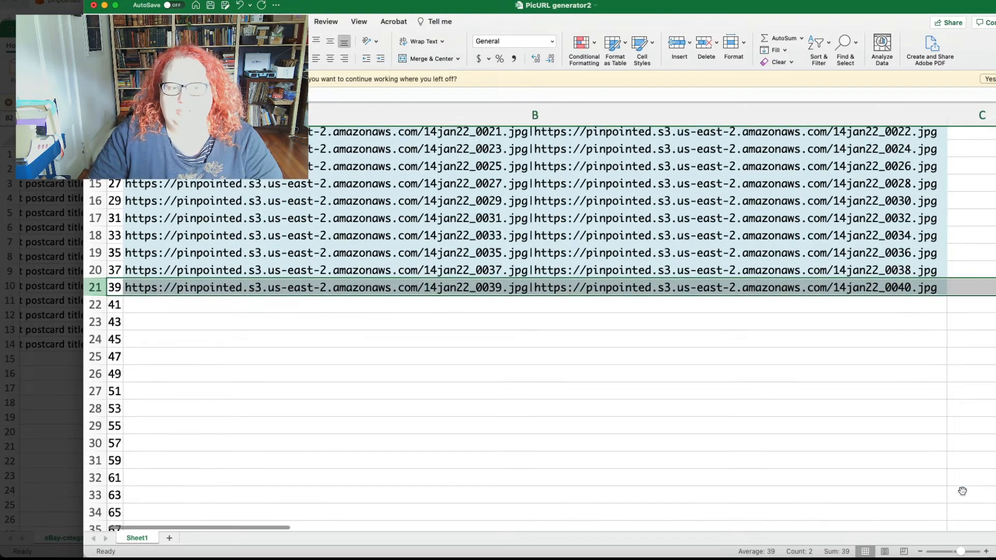
pyautogui.scroll(-20, 963, 490)
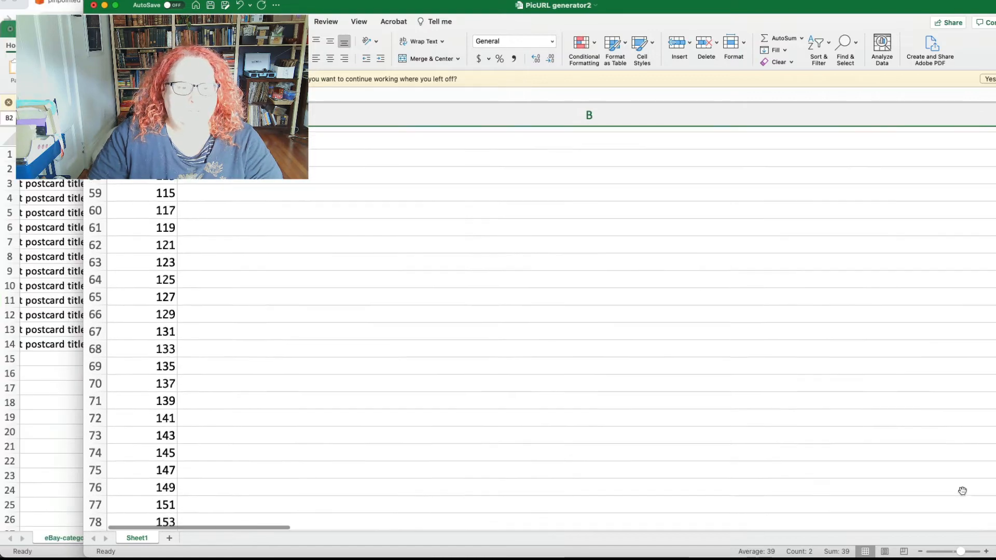
pyautogui.scroll(-20, 963, 490)
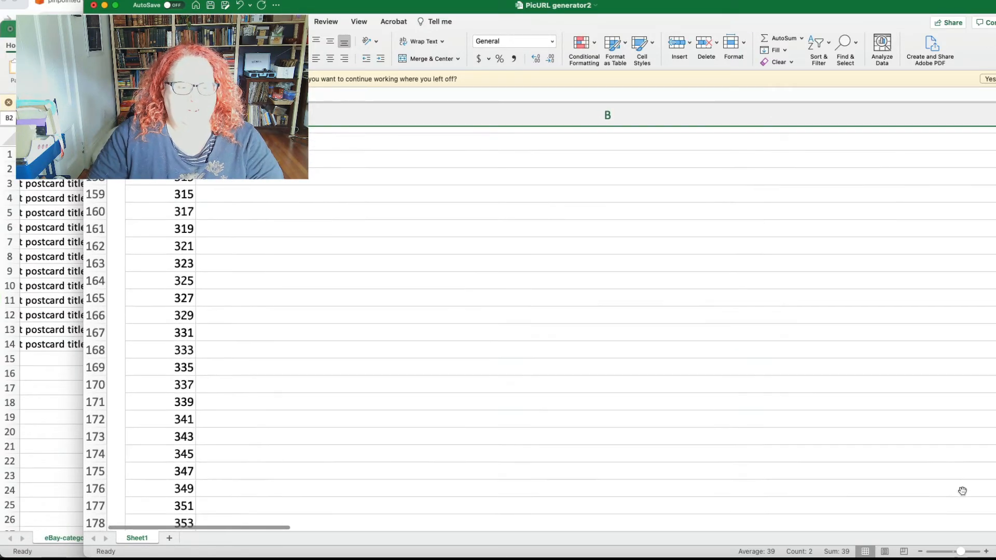
pyautogui.scroll(-20, 963, 491)
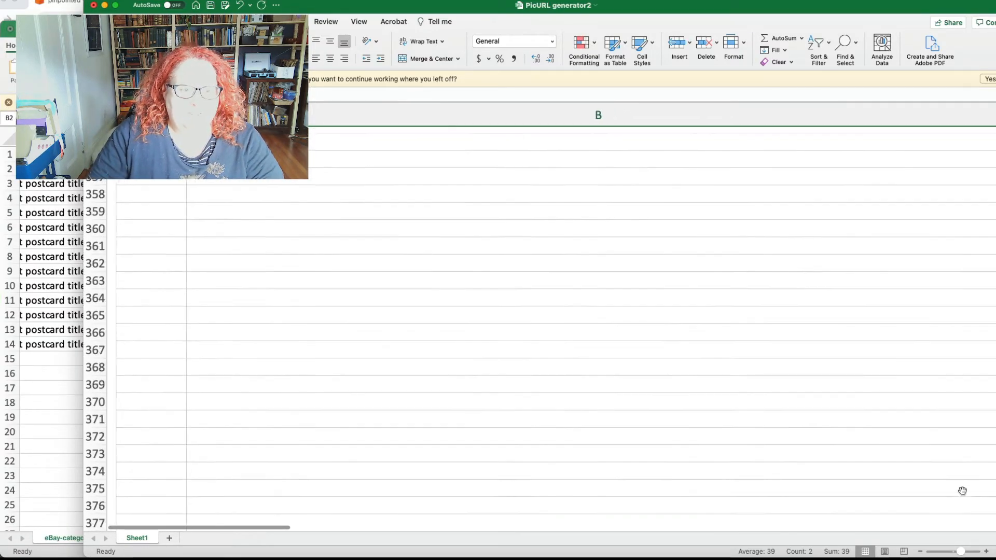
pyautogui.scroll(-1, 963, 491)
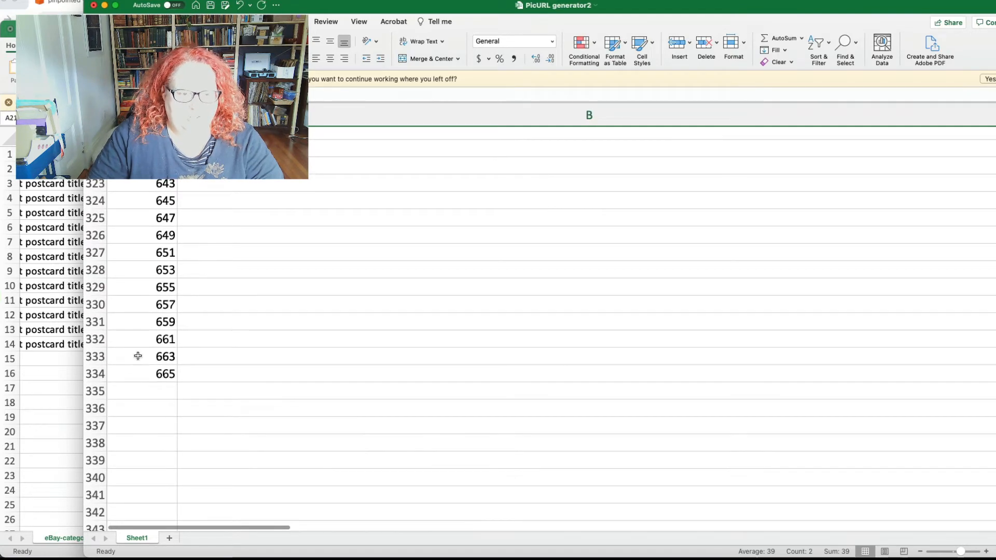
pyautogui.click(158, 373)
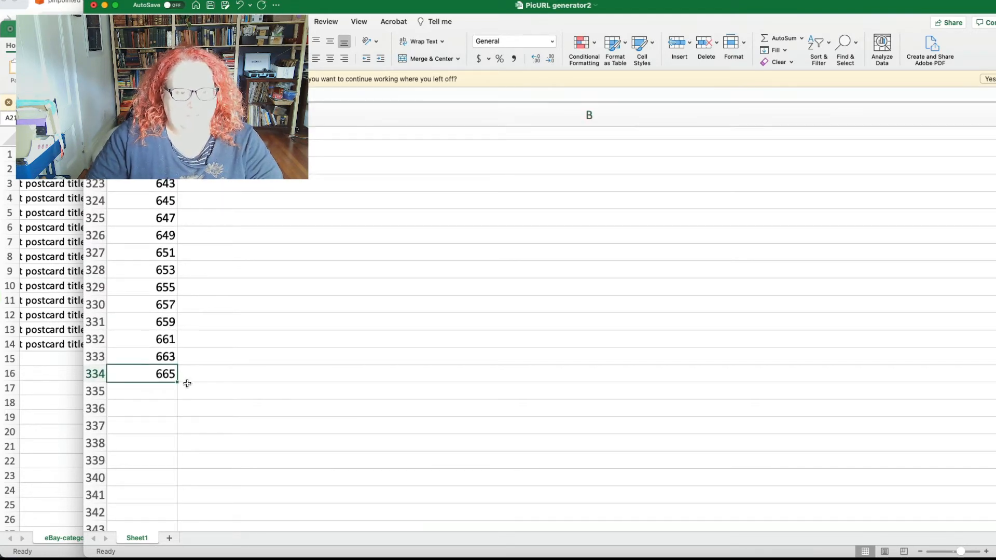
pyautogui.scroll(1, 192, 373)
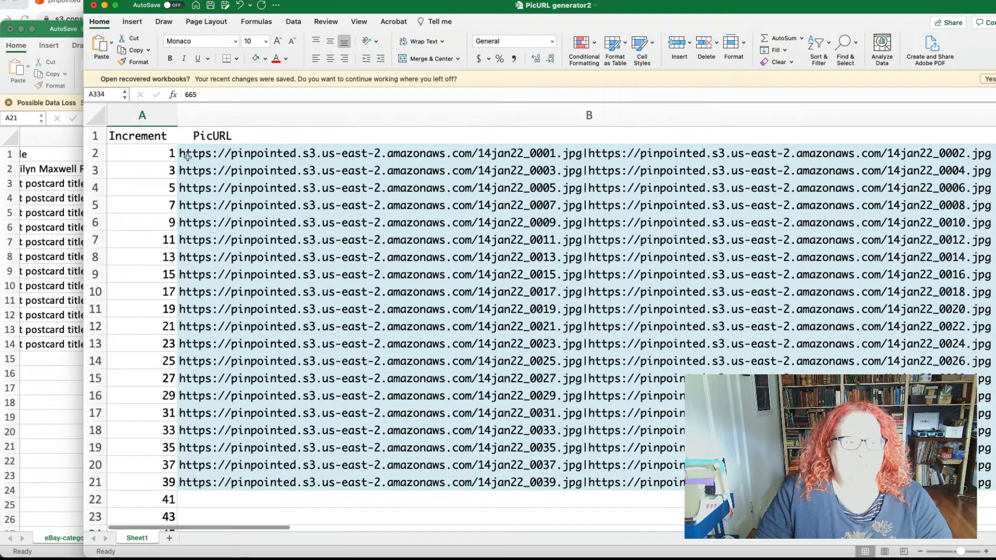
# Step: Apply a green theme fill colour to the Increment header in A1
pyautogui.click(128, 137)
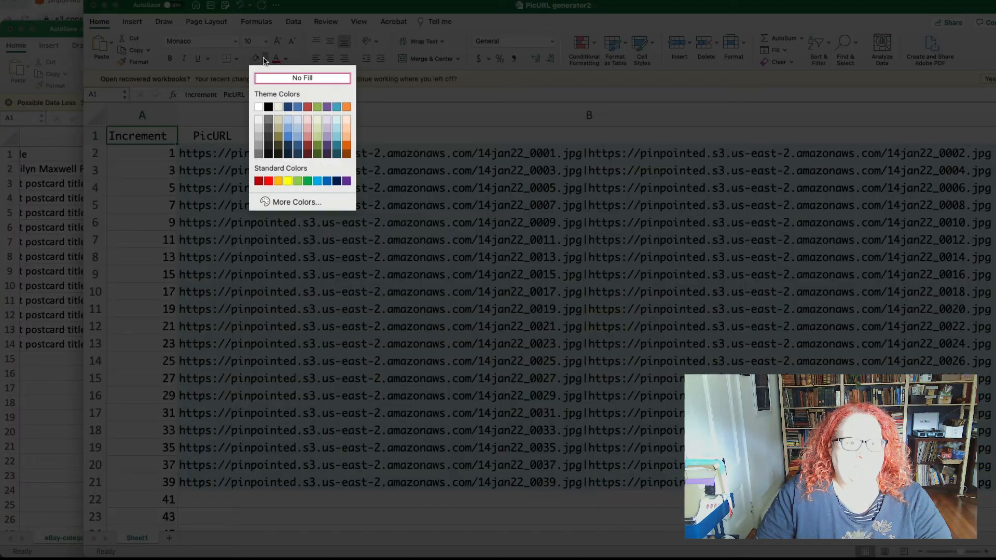
pyautogui.click(266, 59)
pyautogui.click(317, 107)
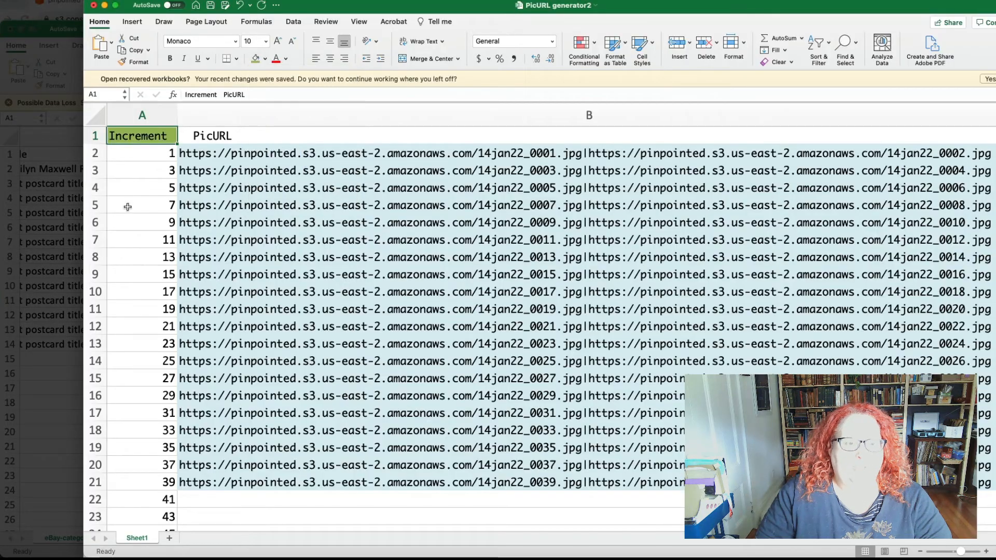
# Step: Try increments of three by setting A3 to 4, clear A4, and select B2 to view its formula
pyautogui.click(133, 153)
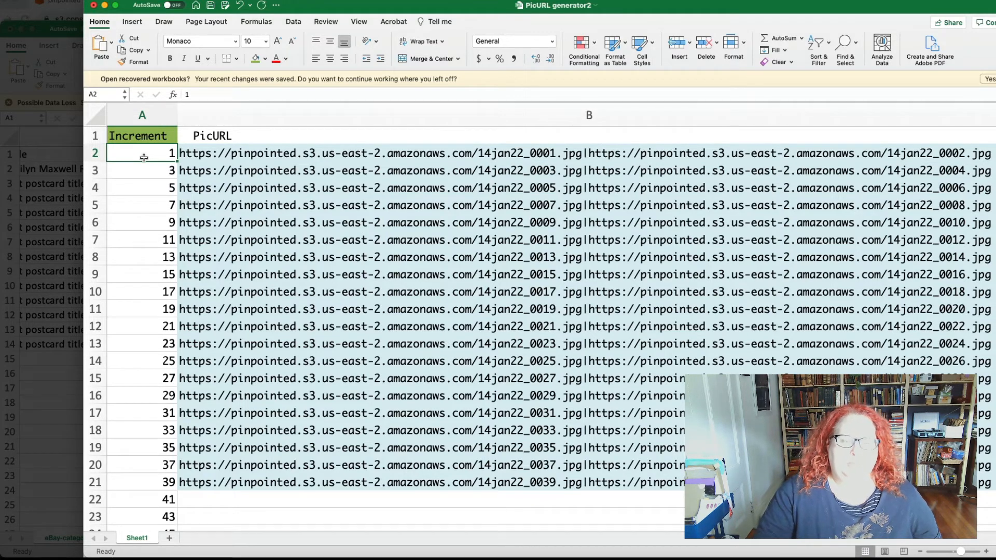
pyautogui.scroll(3, 144, 157)
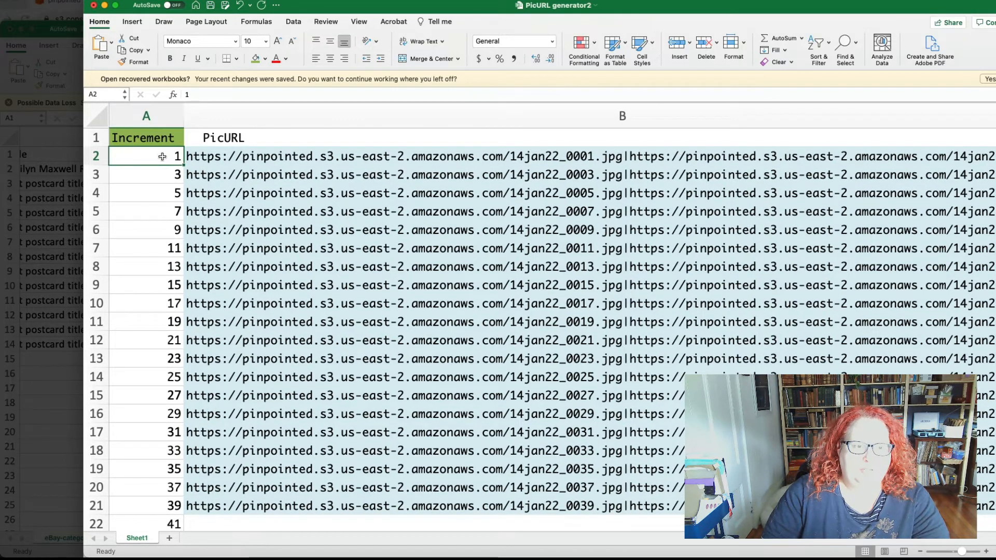
pyautogui.click(163, 181)
pyautogui.write('4')
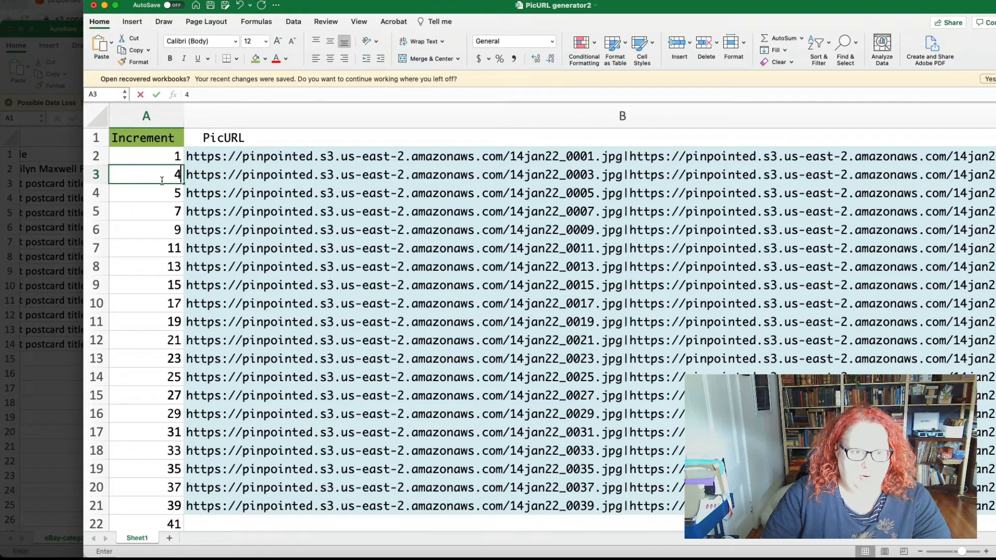
pyautogui.press('Return')
pyautogui.write('7')
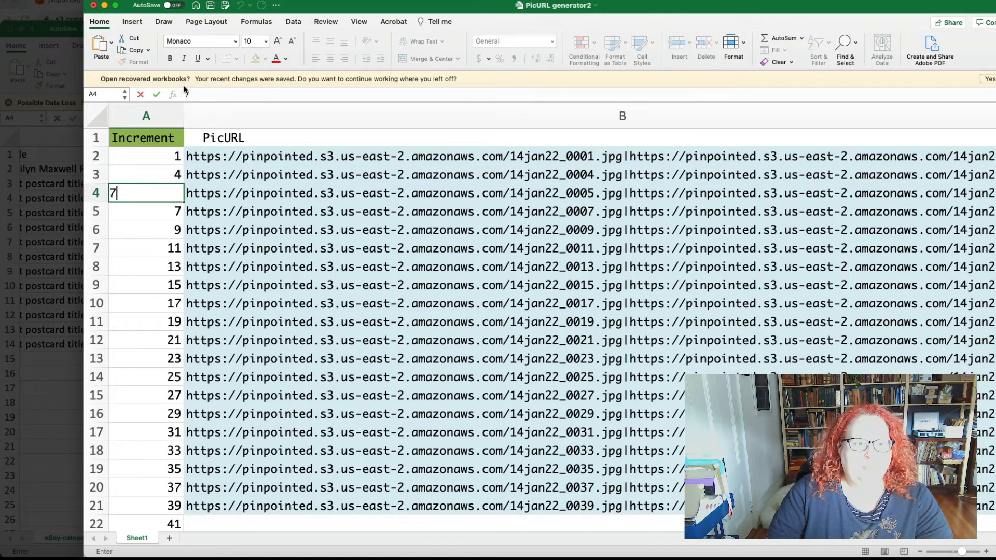
pyautogui.press('BackSpace')
pyautogui.write('5')
pyautogui.press('BackSpace')
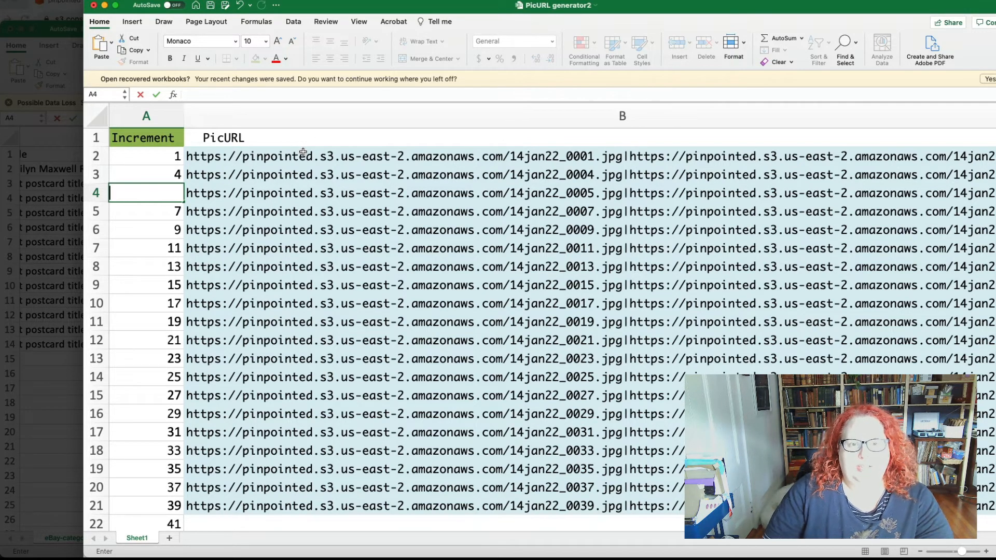
pyautogui.hscroll(10, 303, 152)
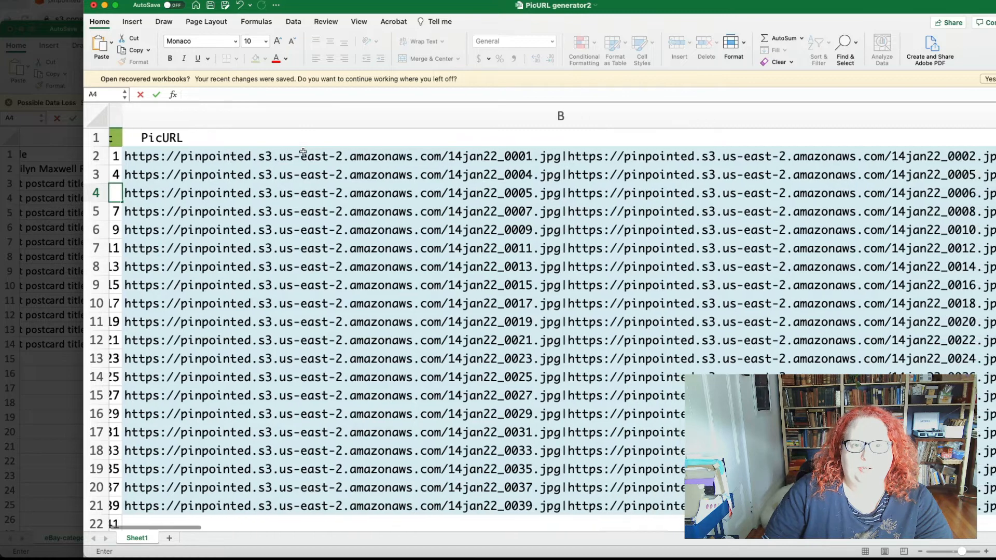
pyautogui.hscroll(1, 303, 152)
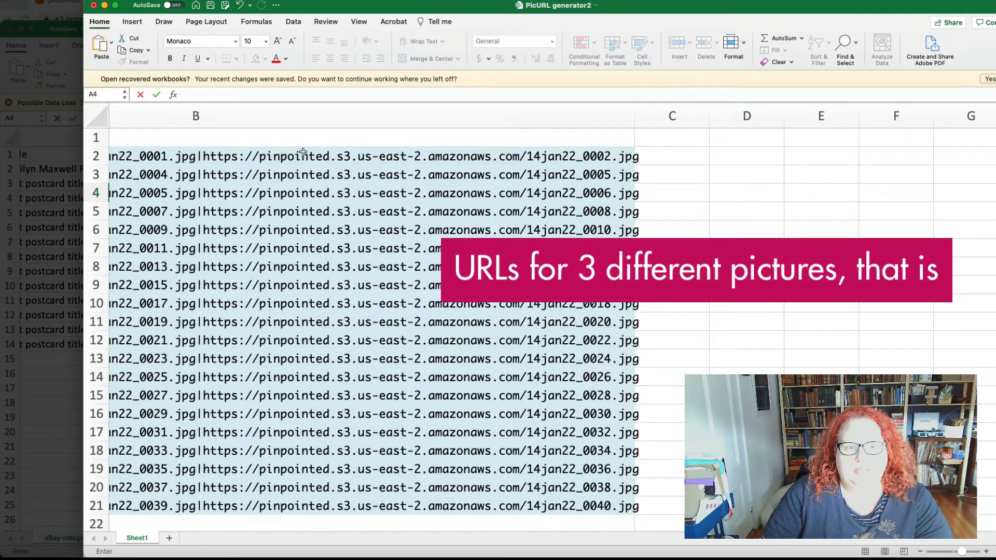
pyautogui.click(303, 152)
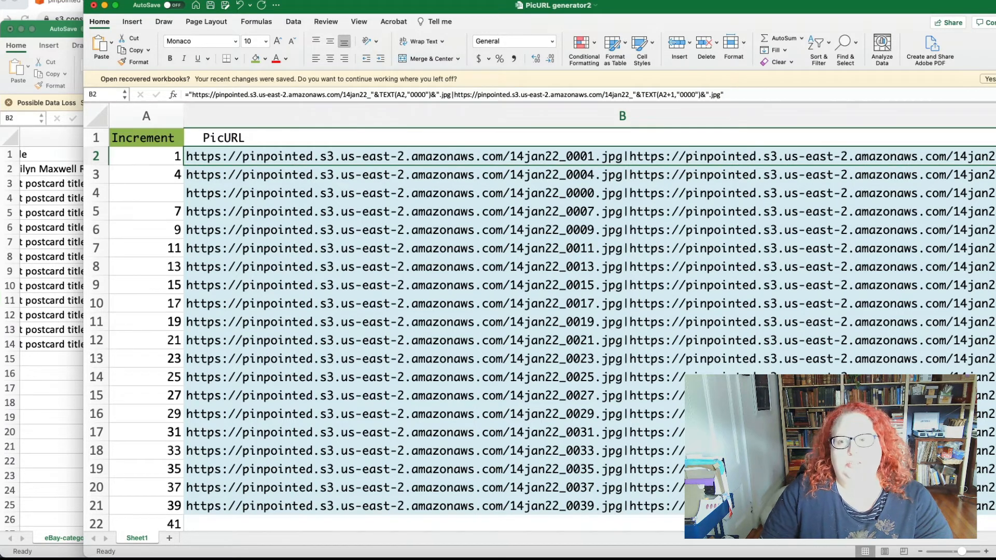
# Step: Copy the generated PicURL cells B2 through B13
pyautogui.hscroll(1, 727, 182)
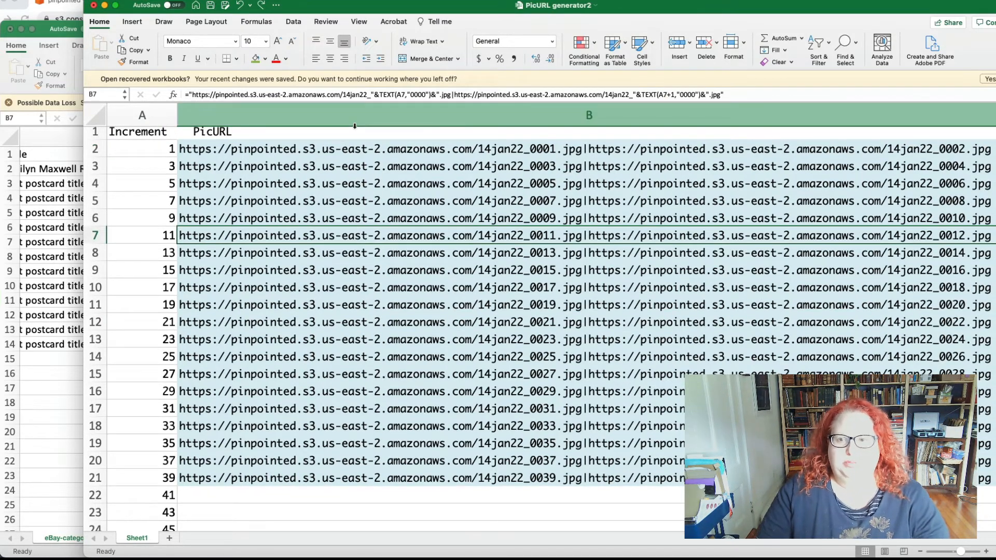
pyautogui.click(219, 150)
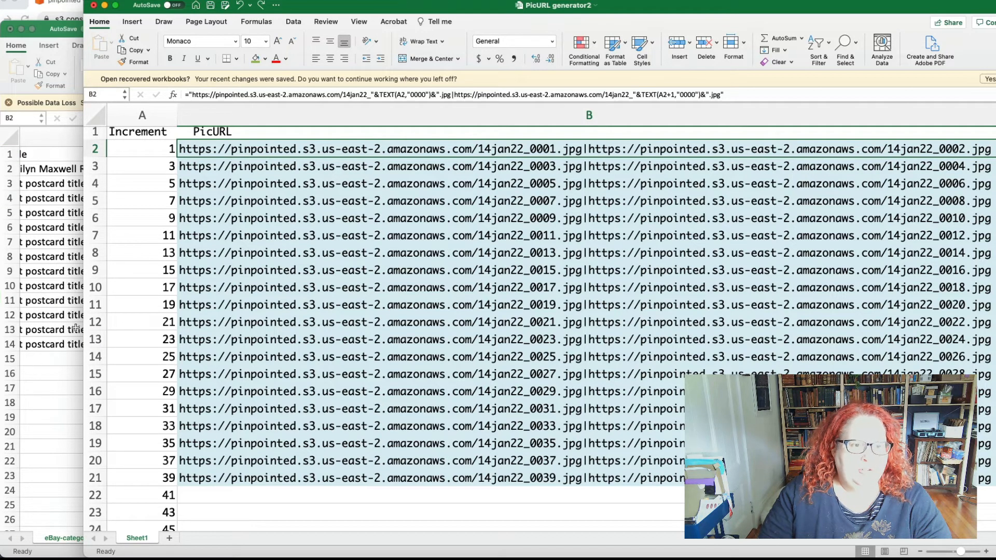
pyautogui.moveTo(226, 150); pyautogui.dragTo(224, 340)
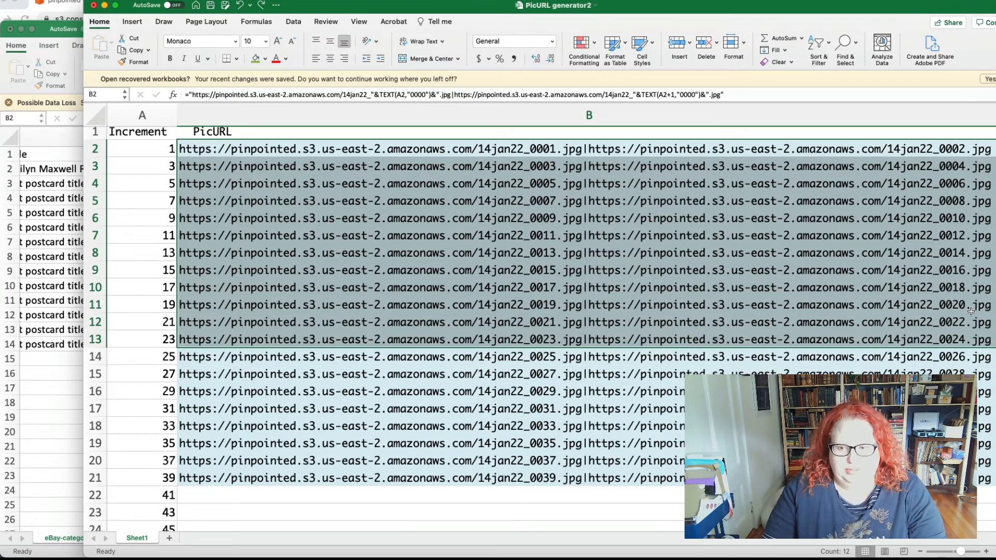
pyautogui.press('super+c')
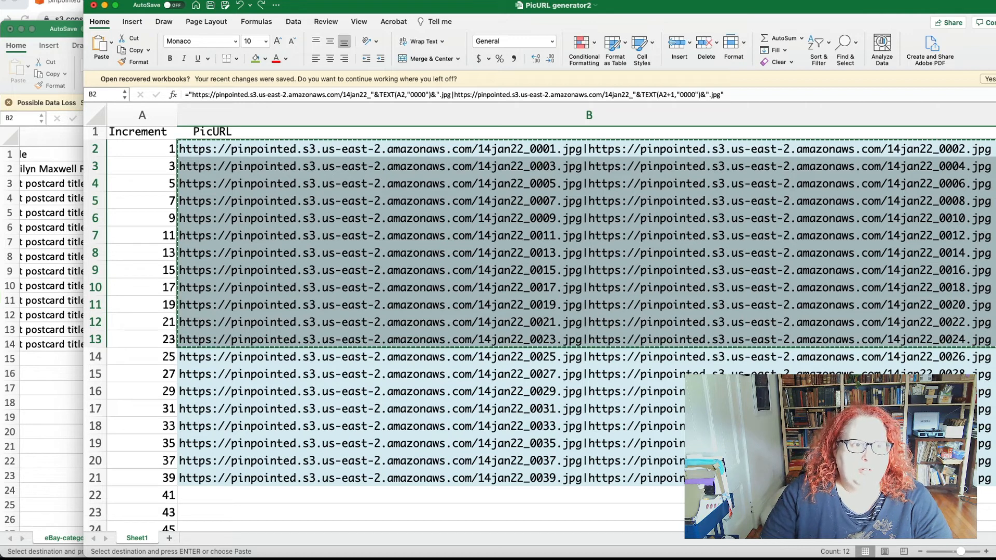
pyautogui.click(66, 0)
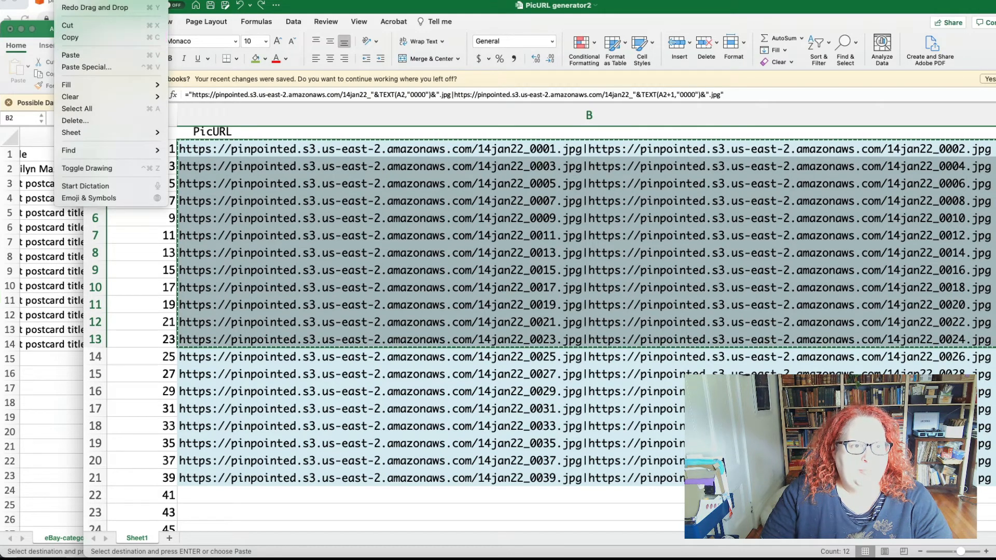
pyautogui.click(67, 0)
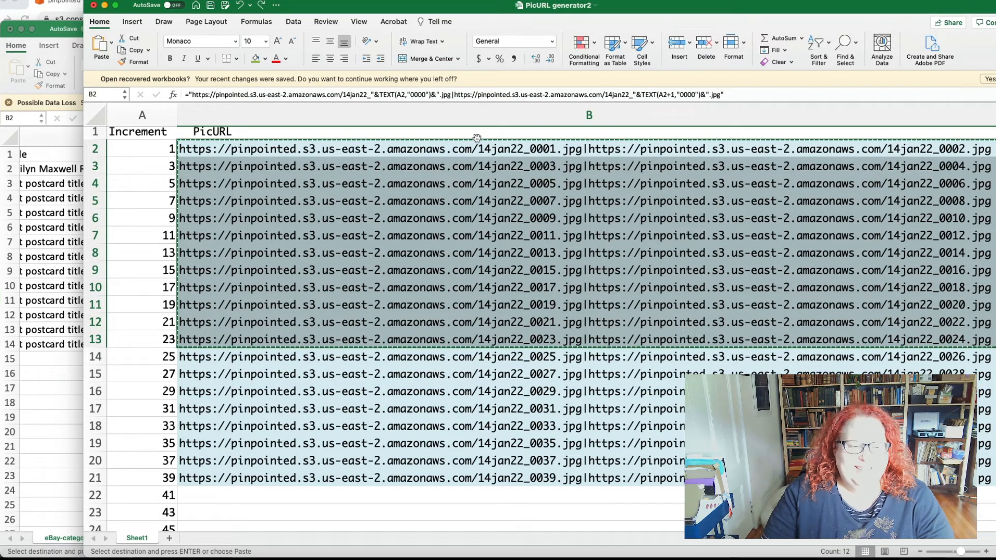
# Step: Switch to the eBay category listing template workbook and paste the copied PicURL cells as values only, starting at F2
pyautogui.click(70, 371)
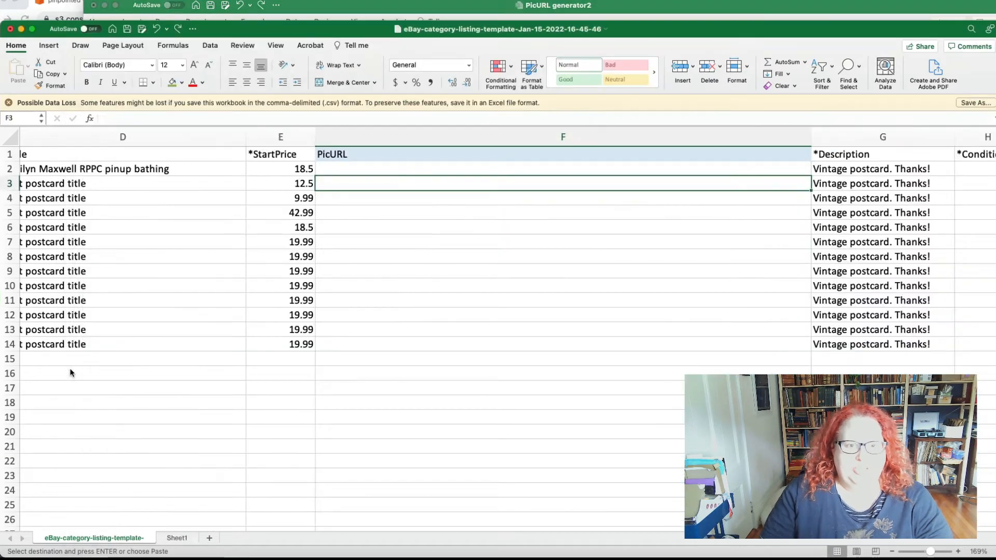
pyautogui.click(358, 168)
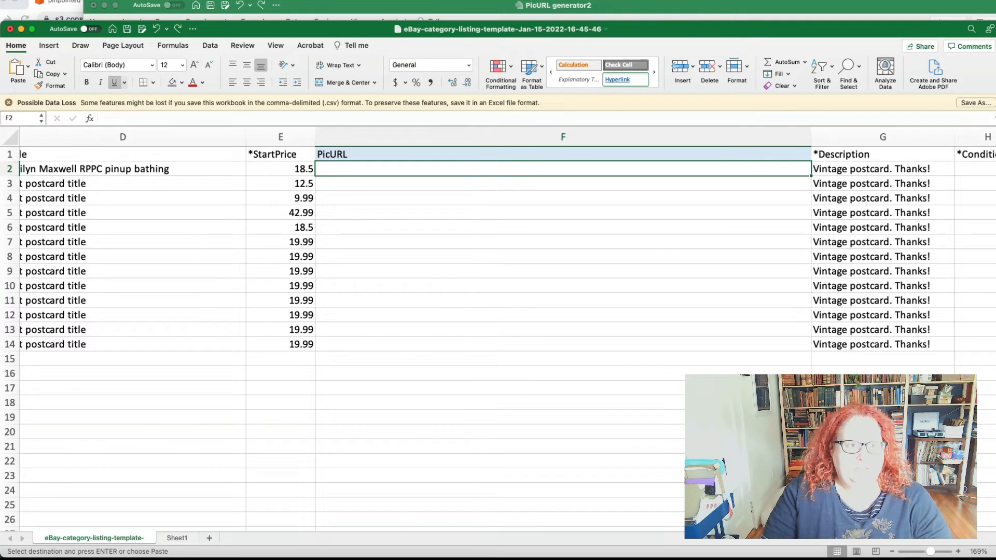
pyautogui.click(67, 1)
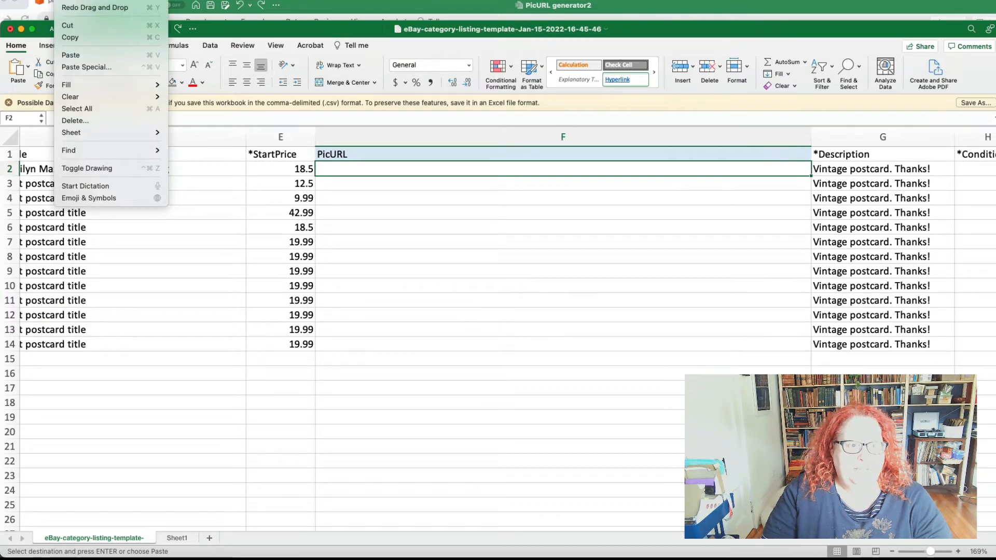
pyautogui.click(104, 66)
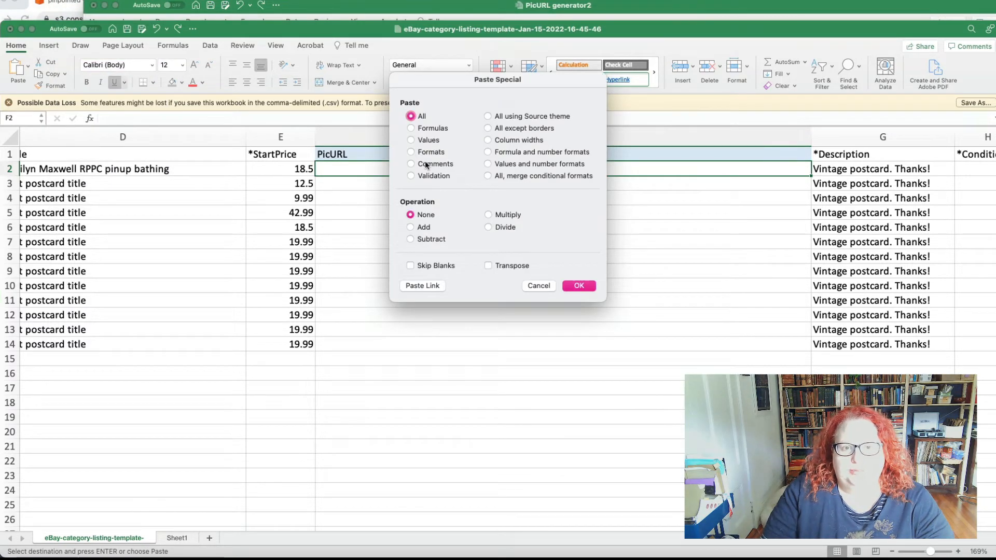
pyautogui.click(412, 140)
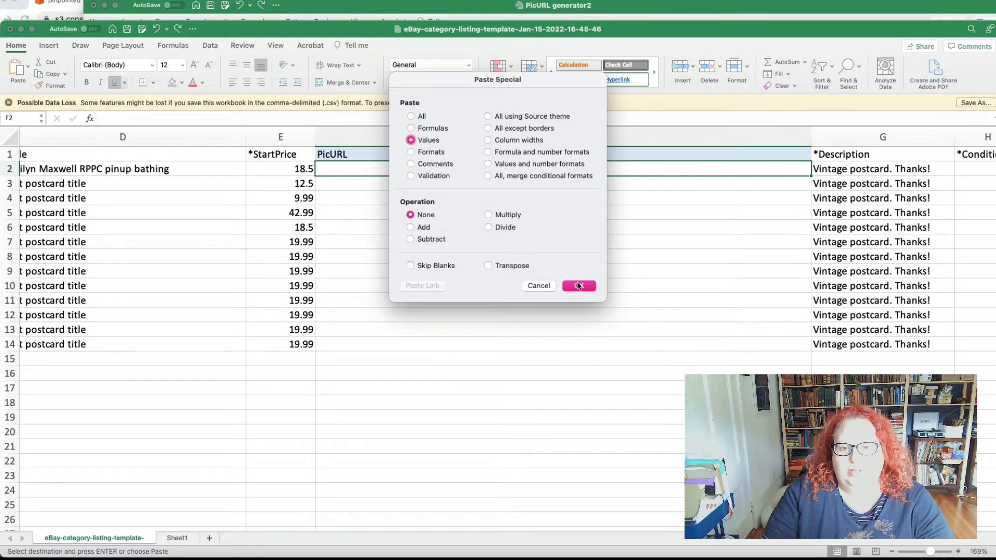
pyautogui.click(577, 286)
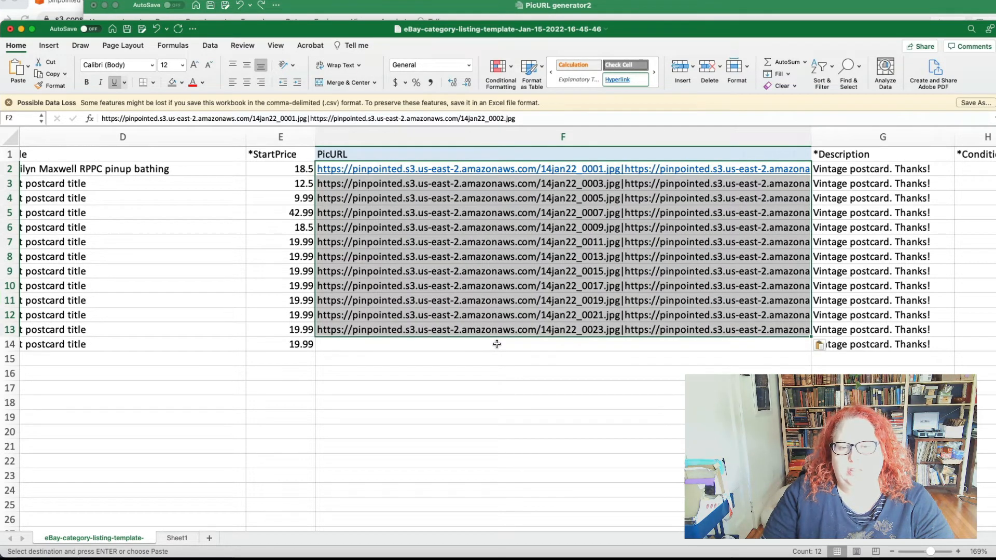
# Step: Widen the PicURL column to fit both image URLs and fill F14 with the 14jan22_0025.jpg and 14jan22_0026.jpg URL pair
pyautogui.click(443, 349)
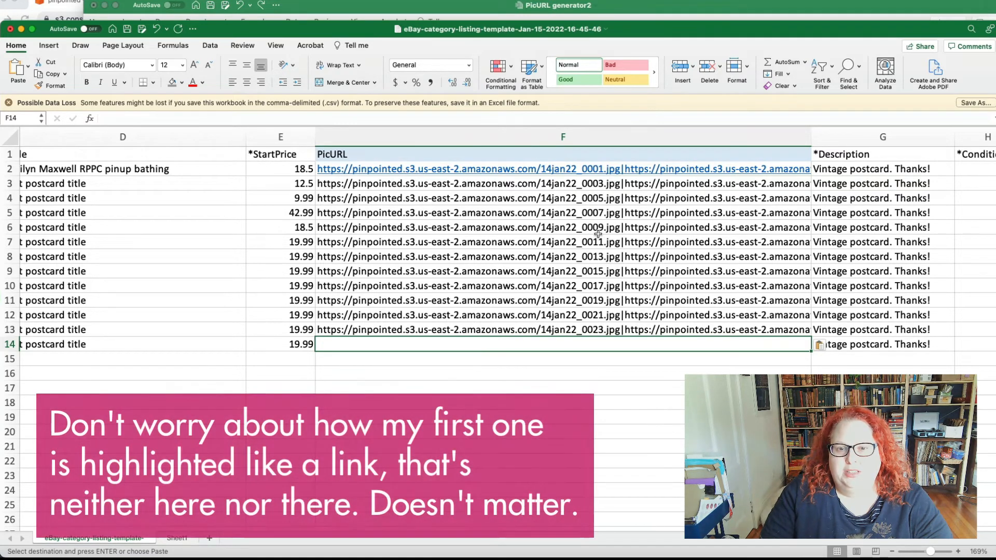
pyautogui.hscroll(5, 629, 324)
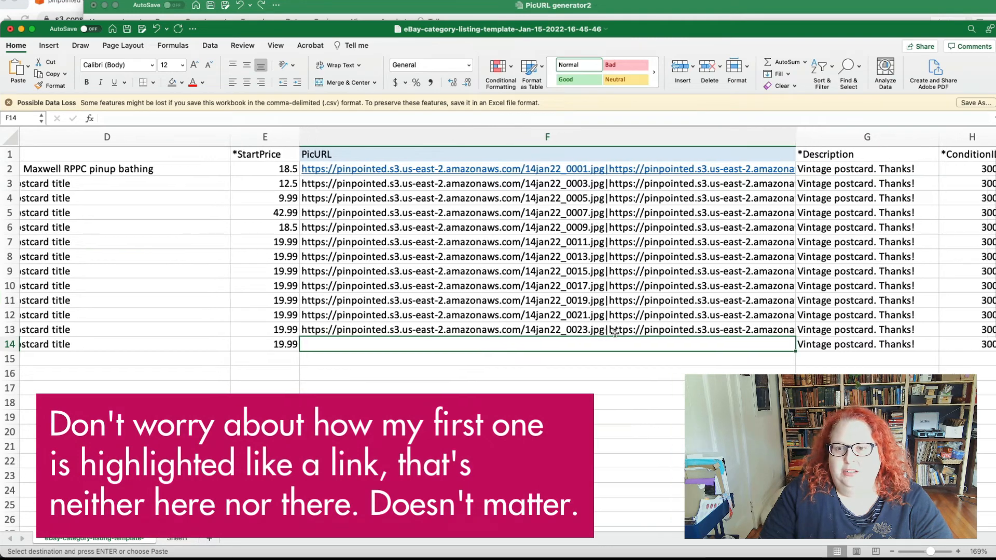
pyautogui.moveTo(644, 138); pyautogui.dragTo(868, 146)
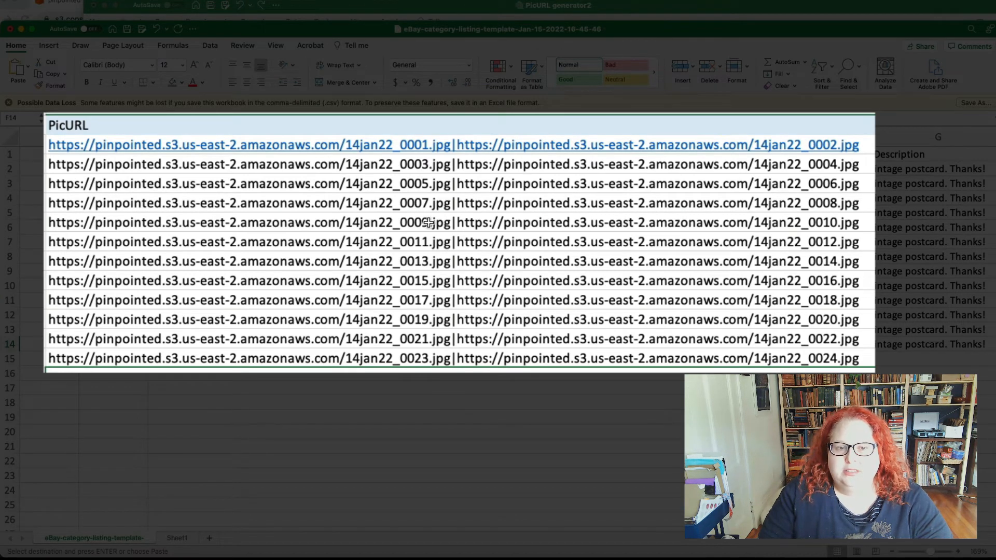
pyautogui.hscroll(-2, 387, 371)
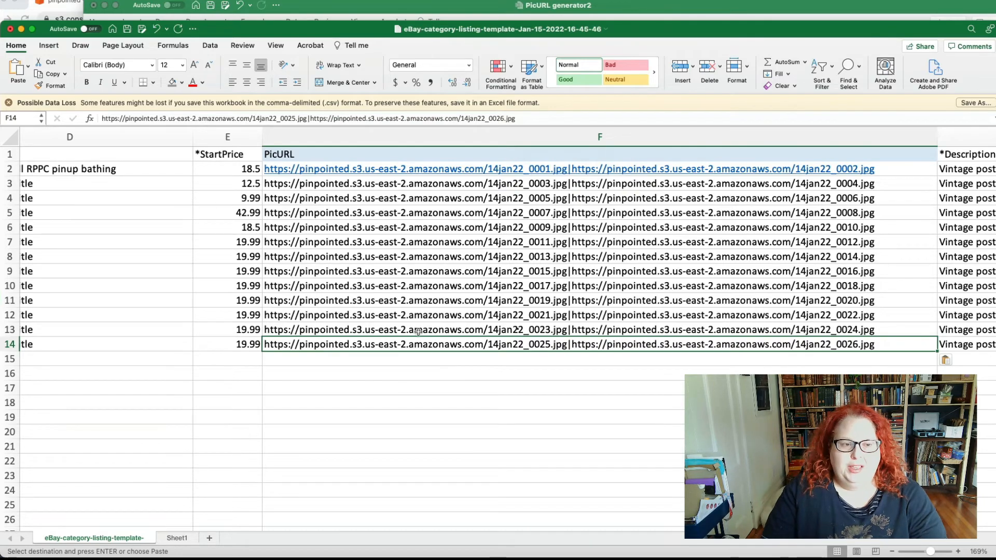
# Step: Fill the Quantity through WeightMinor values of row 10 down to row 14
pyautogui.hscroll(-5, 418, 332)
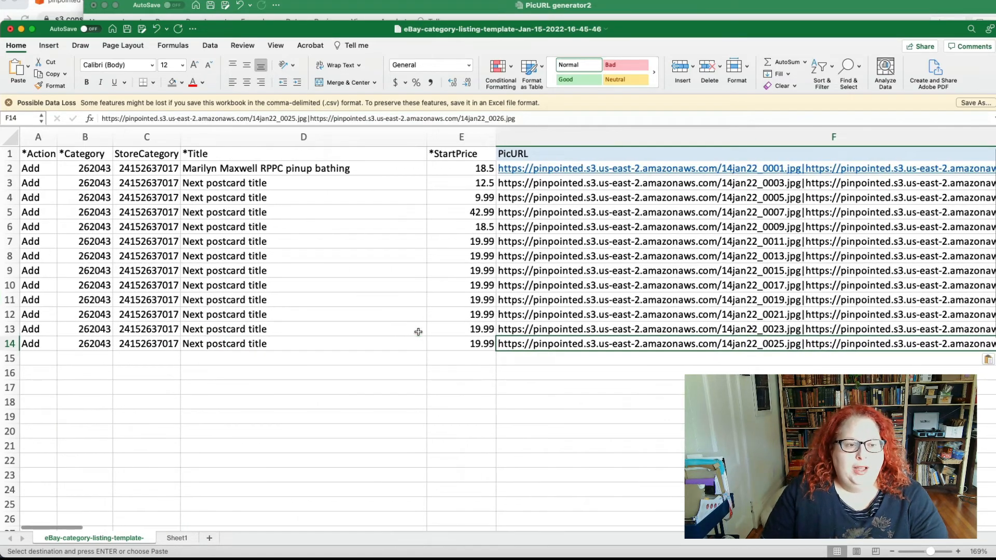
pyautogui.hscroll(15, 418, 332)
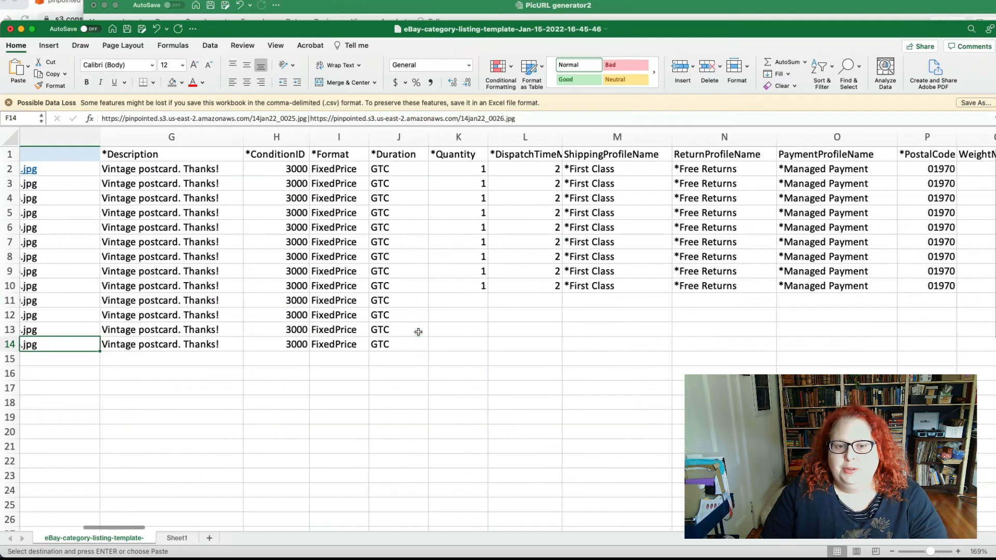
pyautogui.hscroll(5, 544, 299)
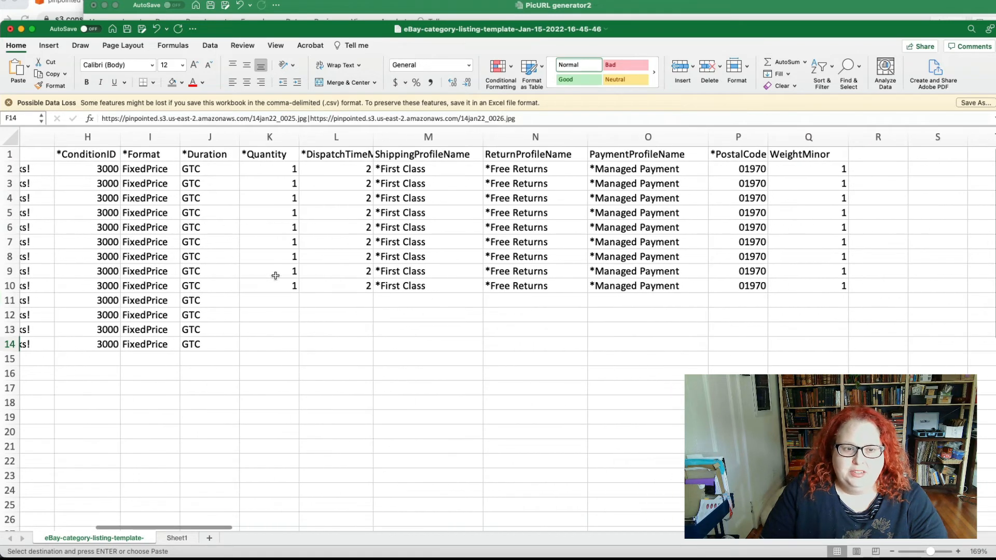
pyautogui.moveTo(278, 285); pyautogui.dragTo(843, 352)
pyautogui.click(609, 412)
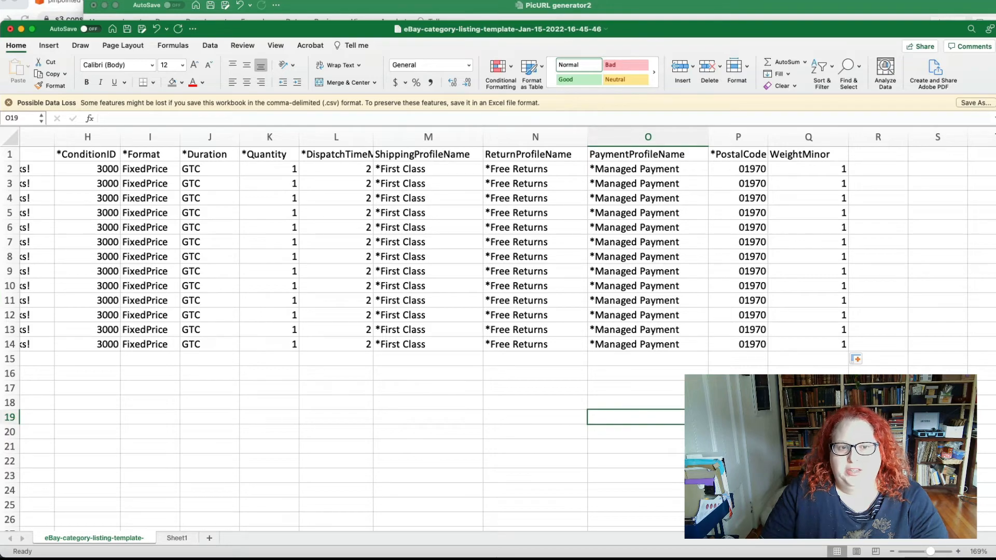
# Step: Examine the completed listing rows, comparing titles with their PicURL image pairs and checking the remaining columns through row 14
pyautogui.hscroll(-15, 507, 343)
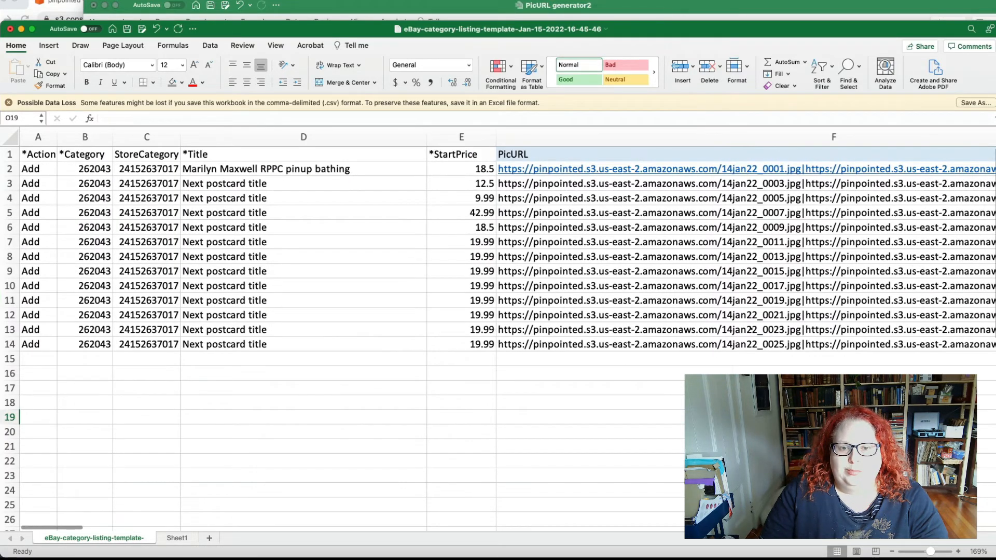
pyautogui.hscroll(5, 599, 330)
pyautogui.hscroll(3, 291, 397)
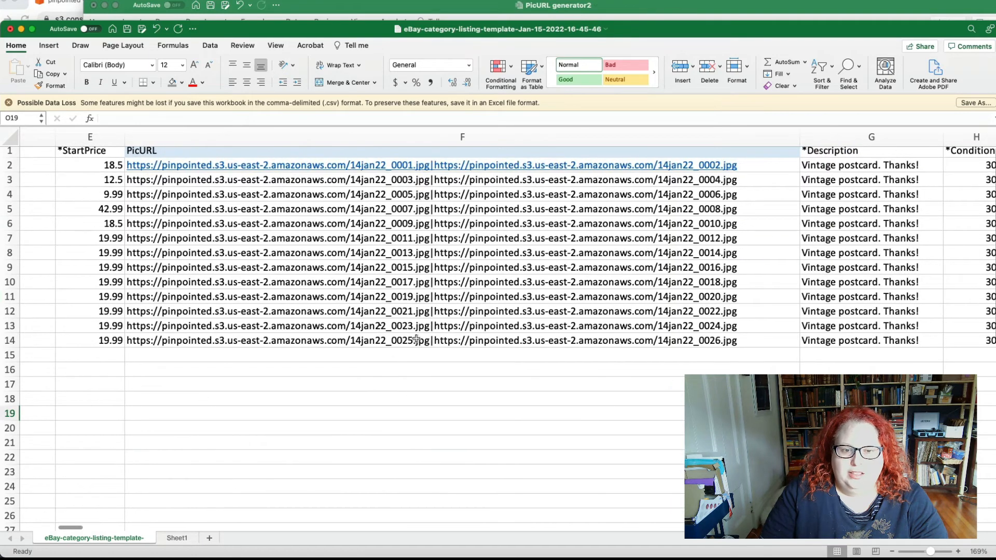
pyautogui.click(408, 340)
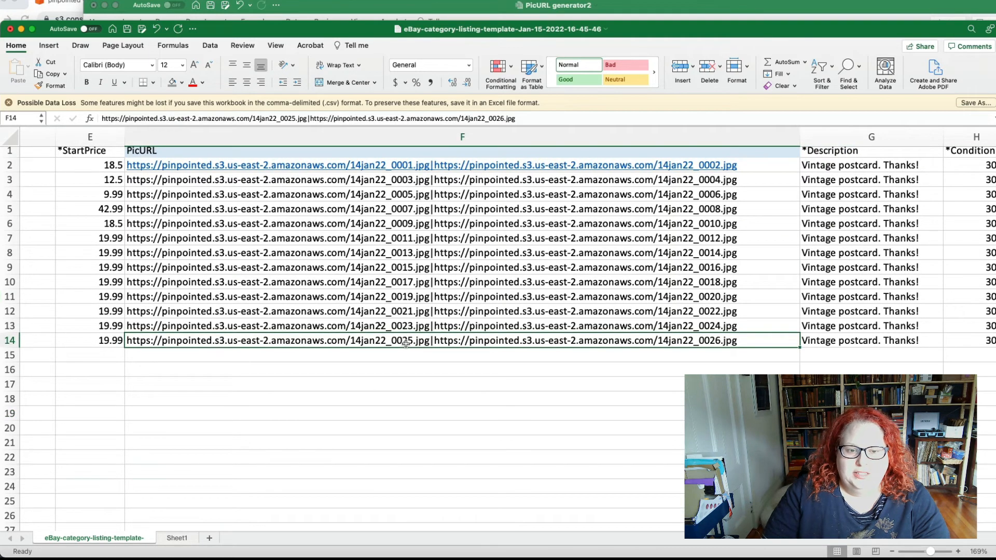
pyautogui.hscroll(-6, 410, 345)
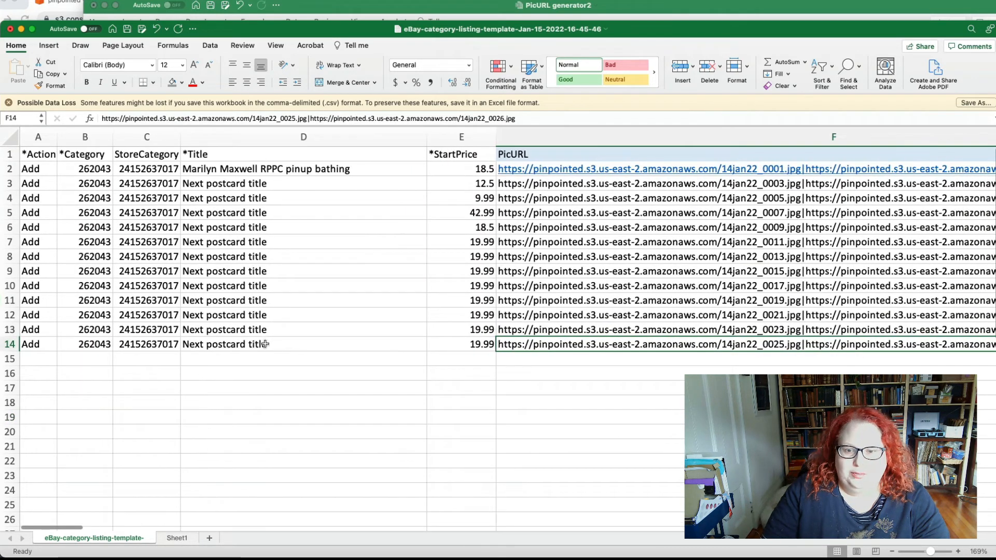
pyautogui.click(265, 344)
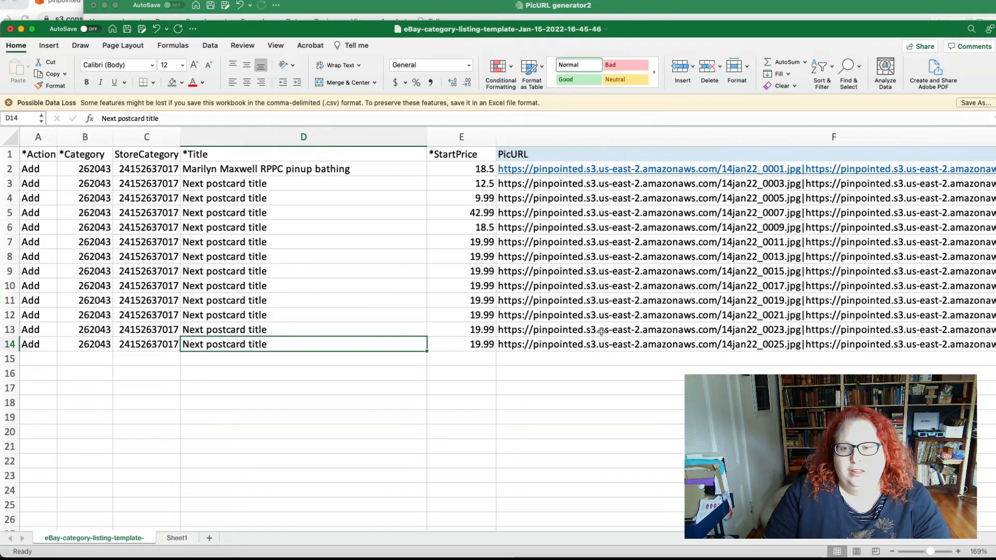
pyautogui.click(563, 257)
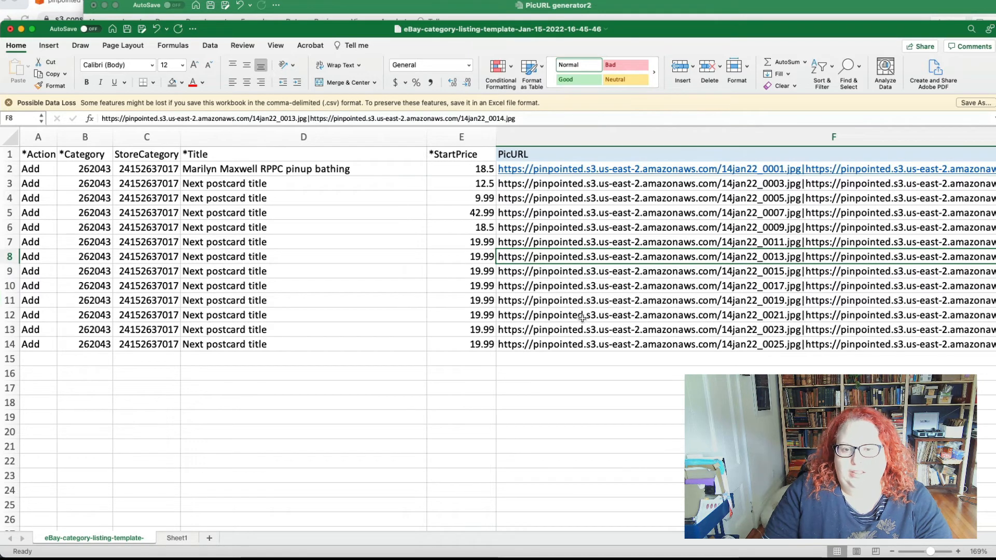
pyautogui.click(585, 299)
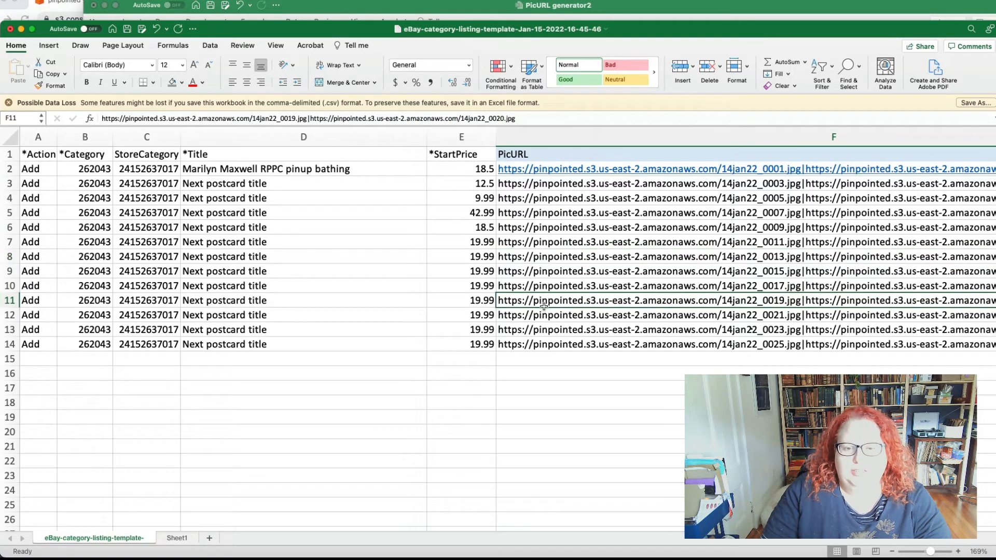
pyautogui.click(574, 330)
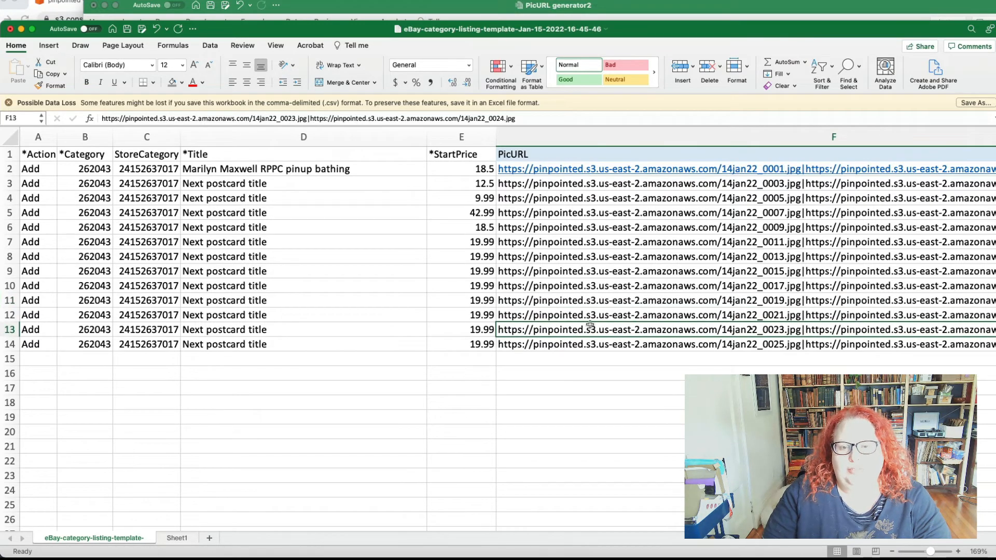
pyautogui.click(576, 255)
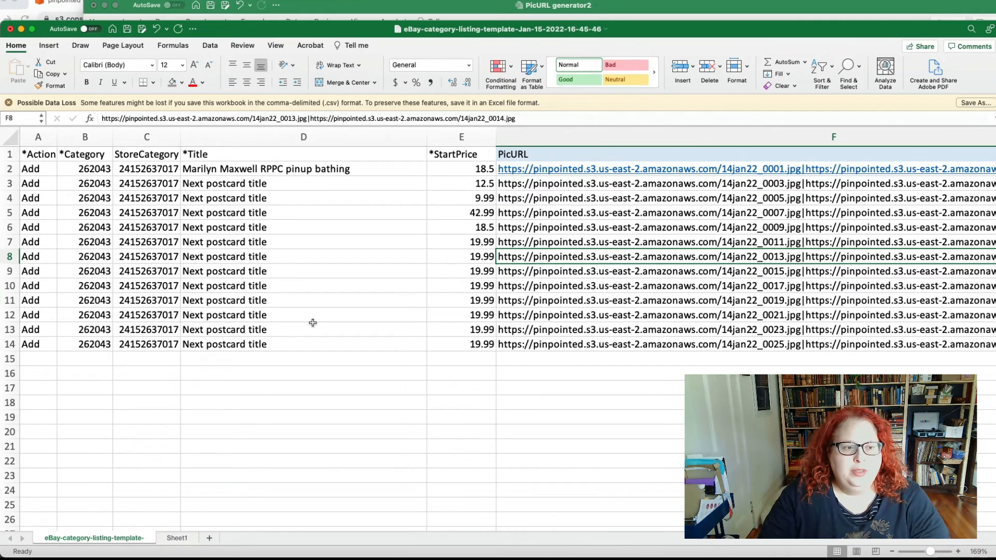
pyautogui.hscroll(10, 313, 323)
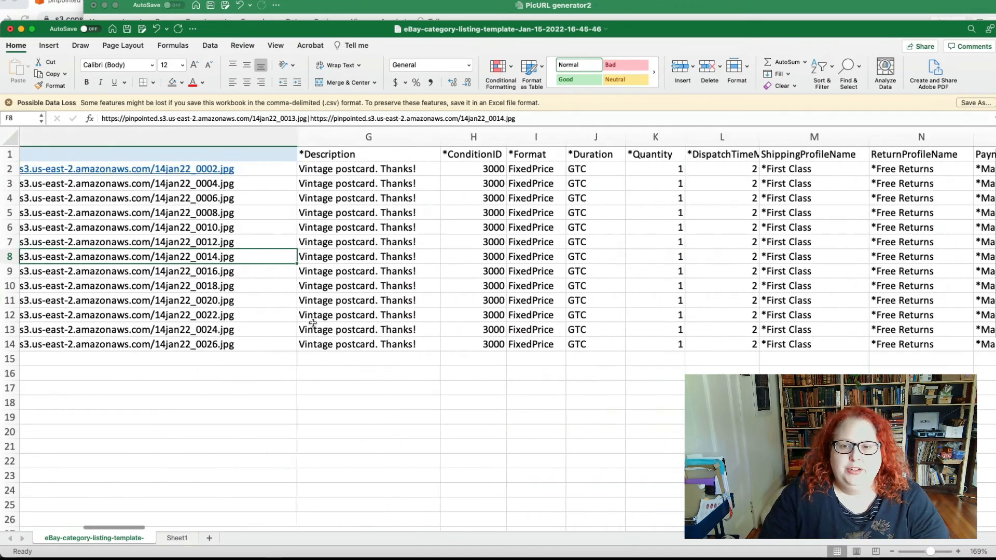
pyautogui.hscroll(-10, 313, 323)
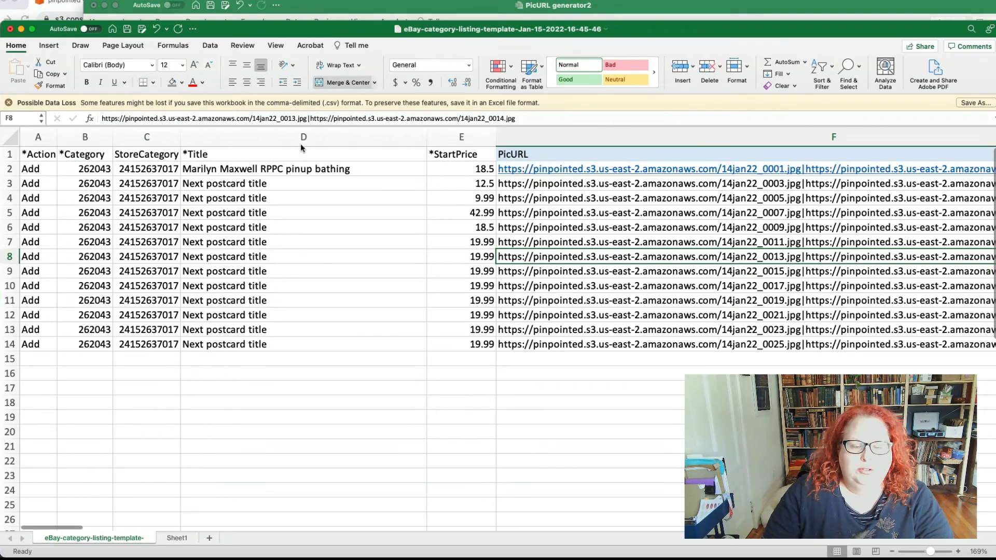
# Step: Delete Sheet1, which holds the recommended tag values, from the listing template workbook
pyautogui.click(177, 539)
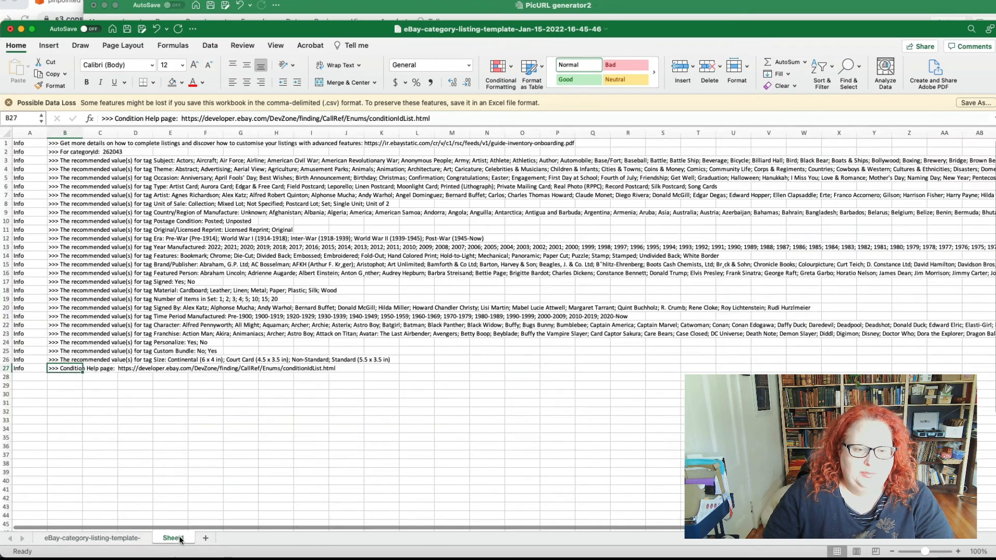
pyautogui.rightClick(180, 540)
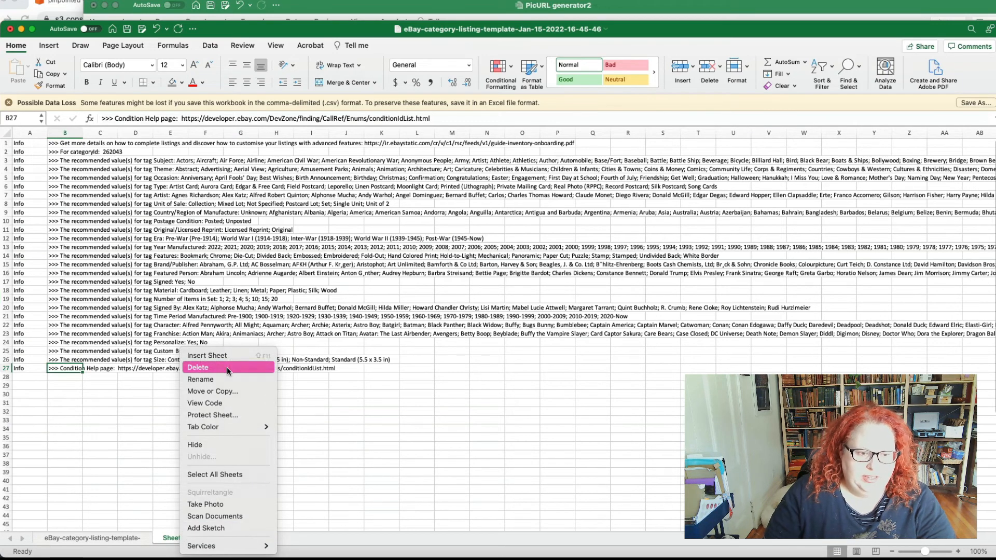
pyautogui.click(228, 370)
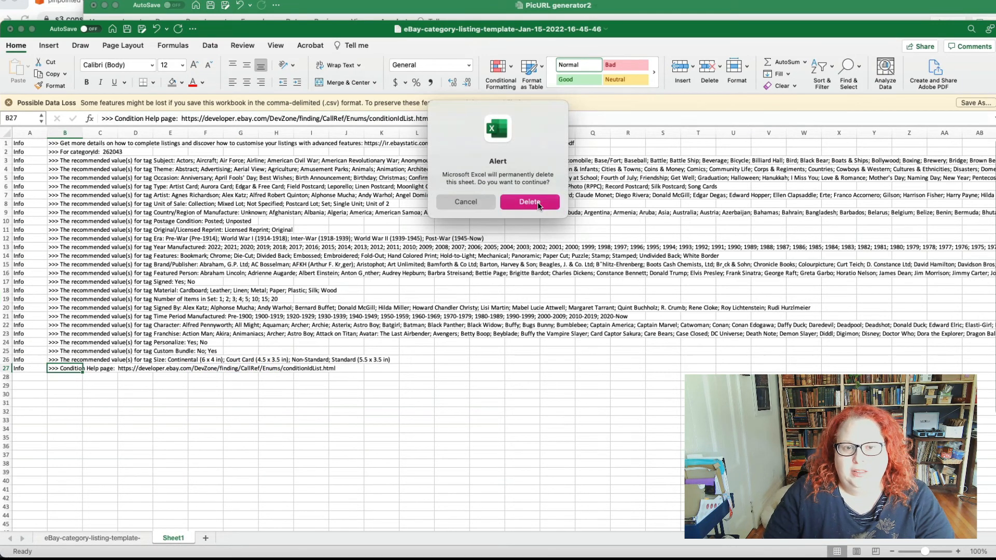
pyautogui.click(537, 204)
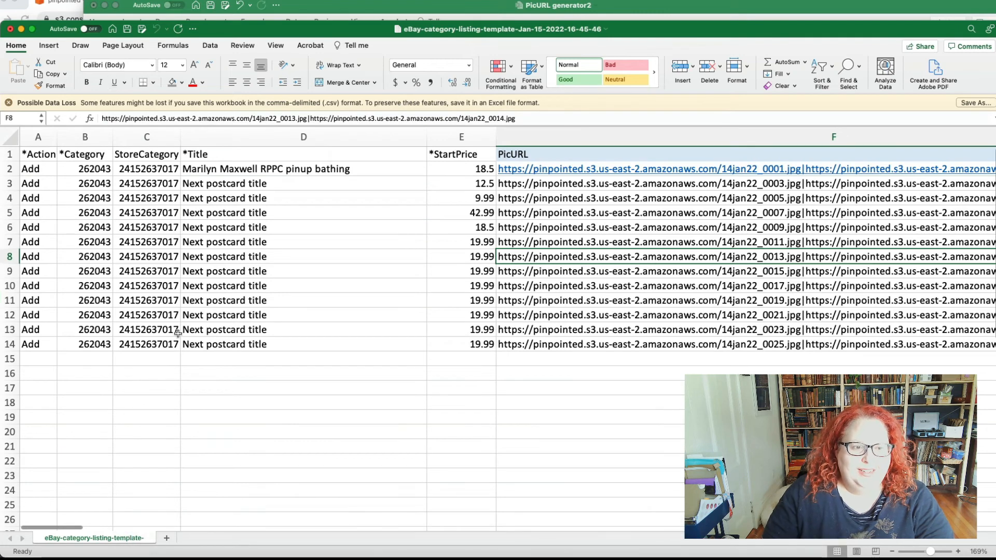
# Step: Save a copy of the listing file to the Desktop as 14jan22_postcards.csv in Comma Separated Values format
pyautogui.click(40, 0)
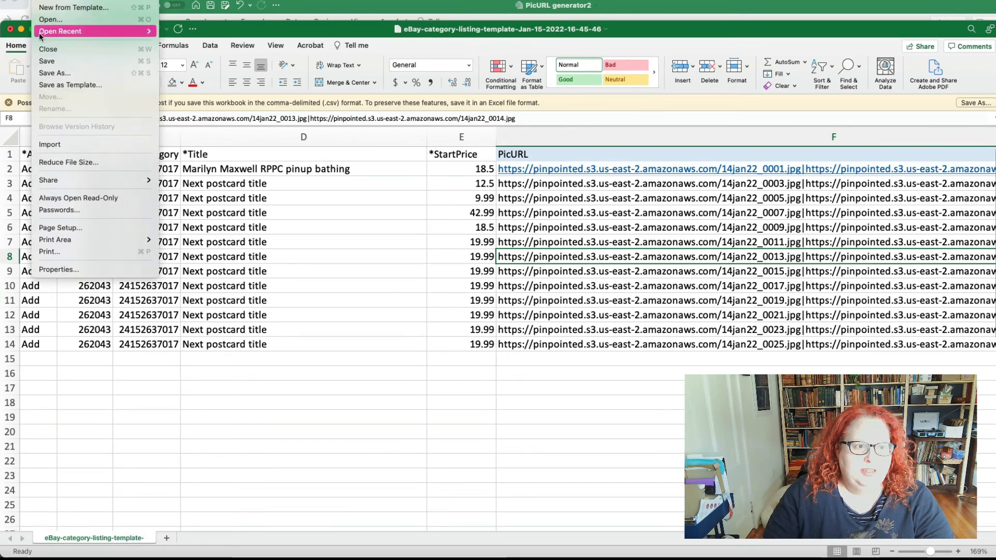
pyautogui.click(40, 77)
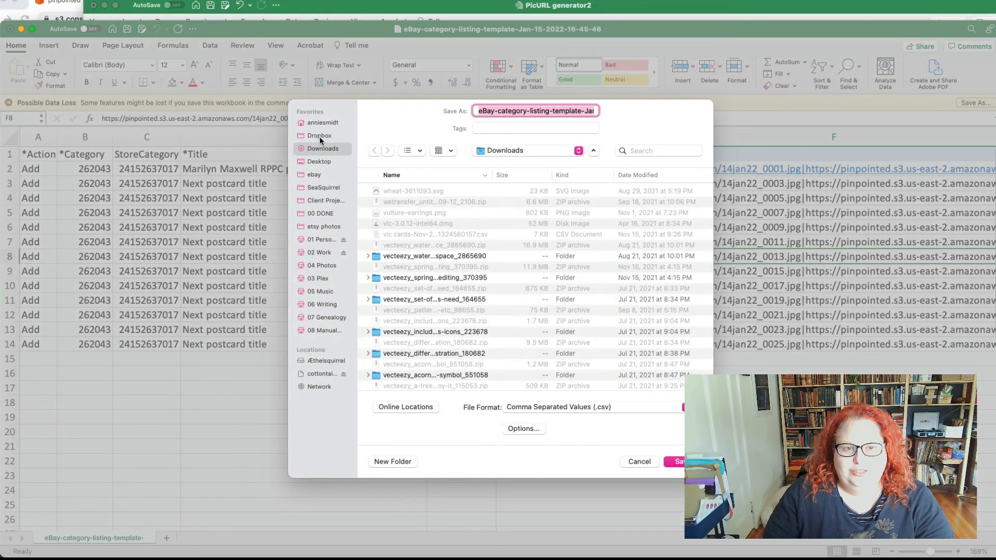
pyautogui.click(324, 161)
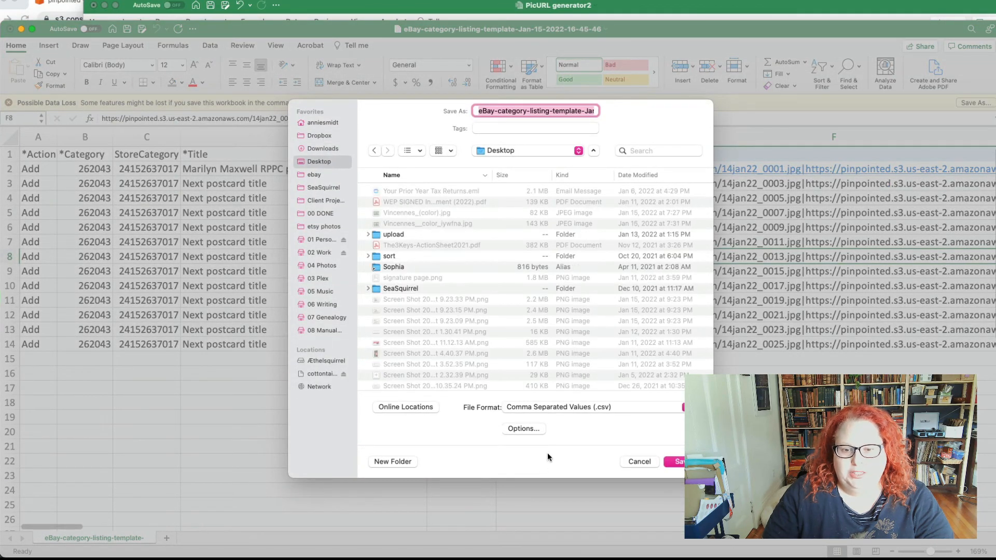
pyautogui.click(604, 408)
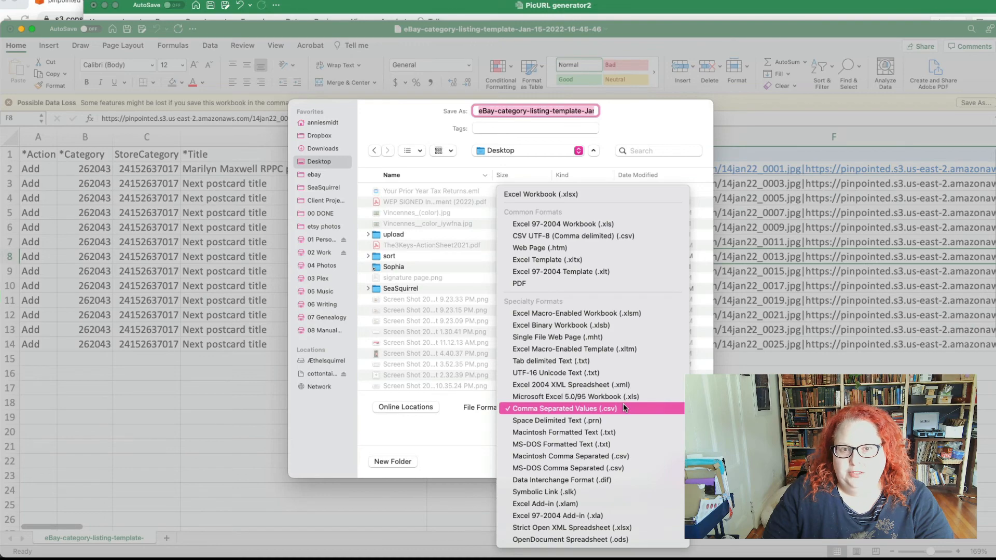
pyautogui.click(624, 408)
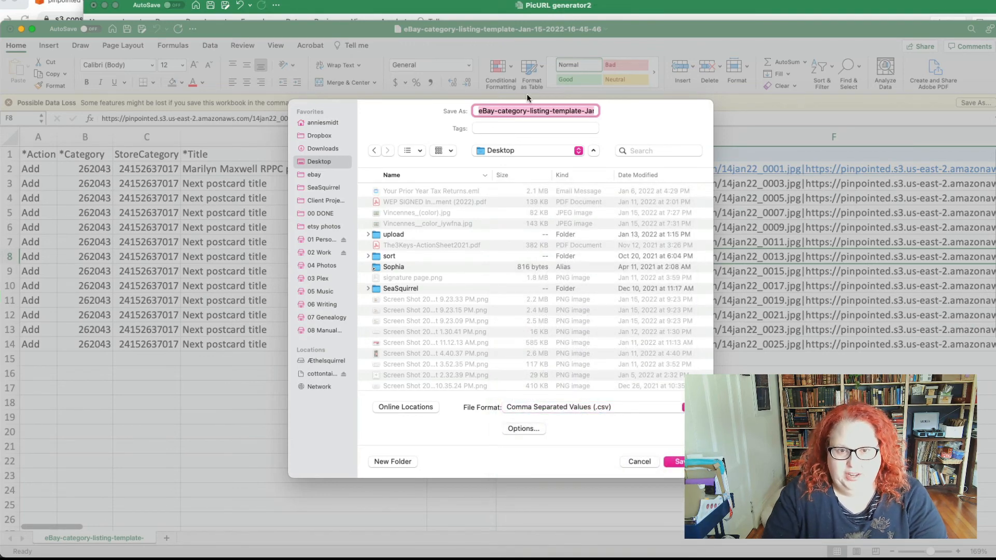
pyautogui.write('14jan22_postcards.csv')
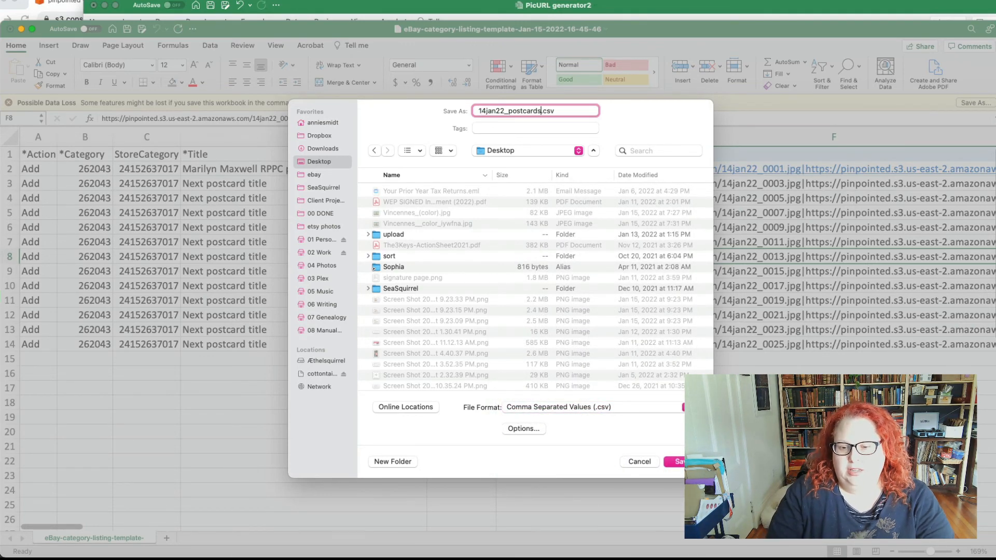
pyautogui.press('Return')
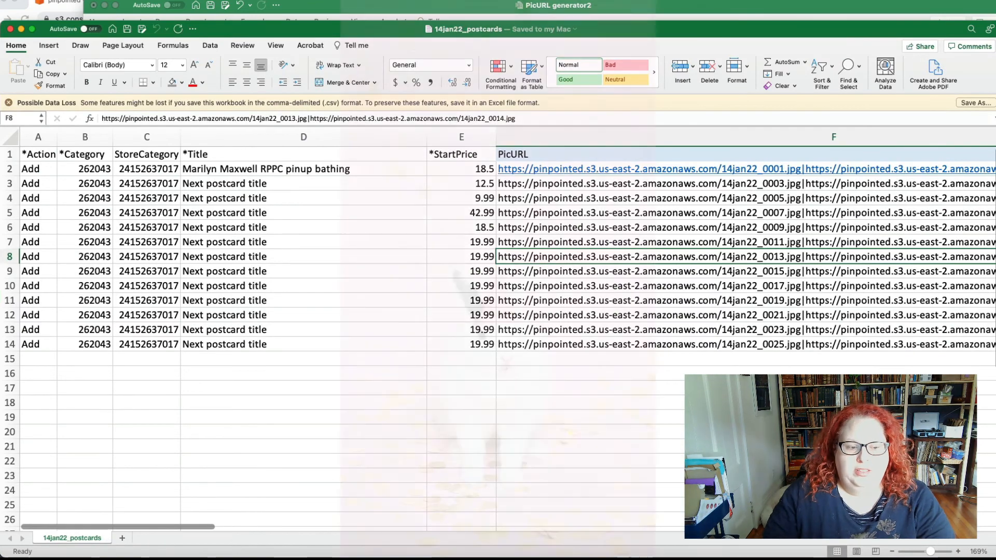